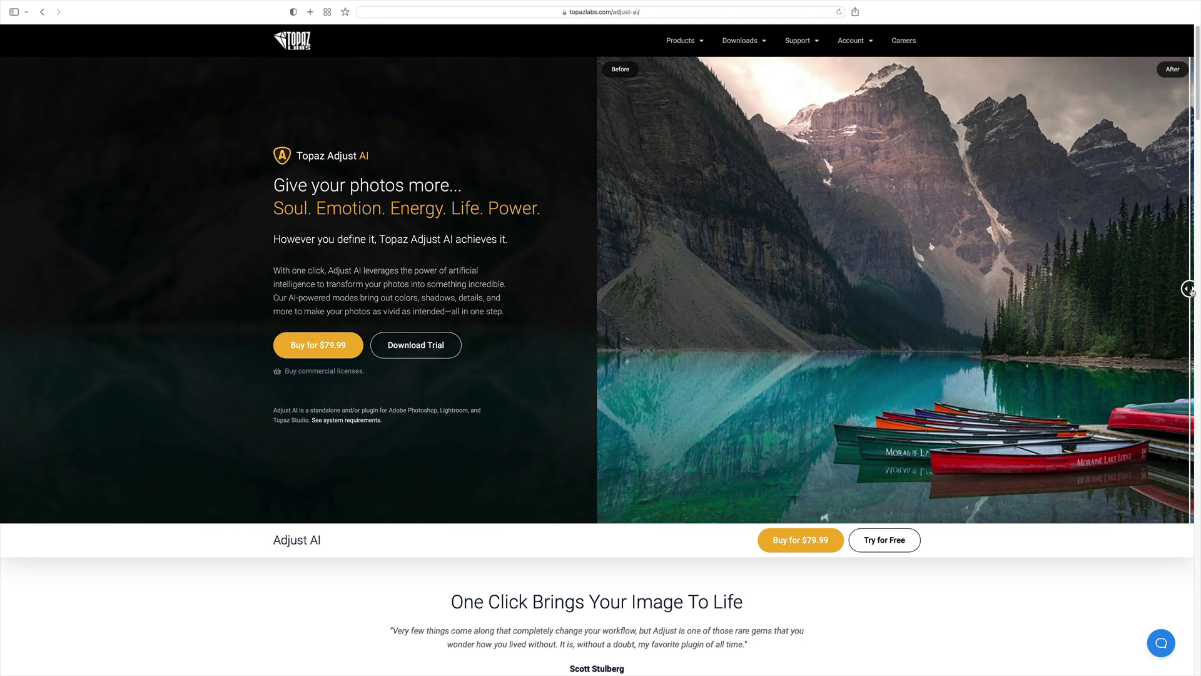
Step: Reveal the enhanced lake photo, then scroll down to the Adjust AI feature sections
left_click_drag(1190, 291, 599, 231)
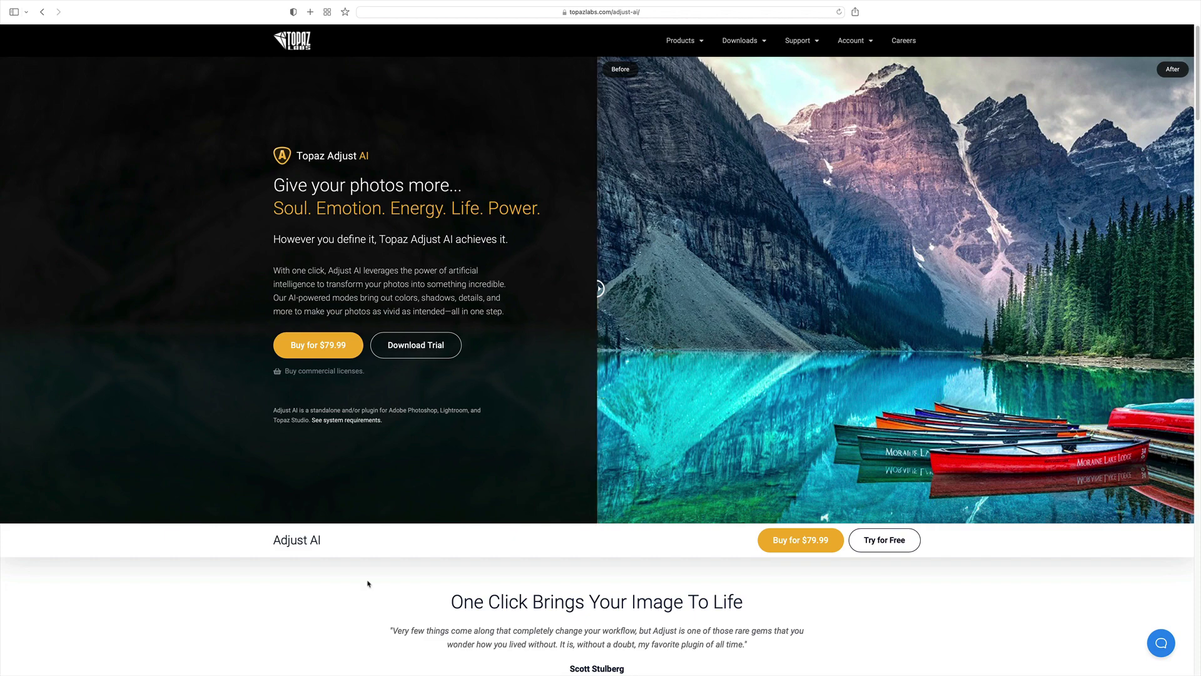
scroll(369, 584, "down", 5)
scroll(369, 584, "down", 7)
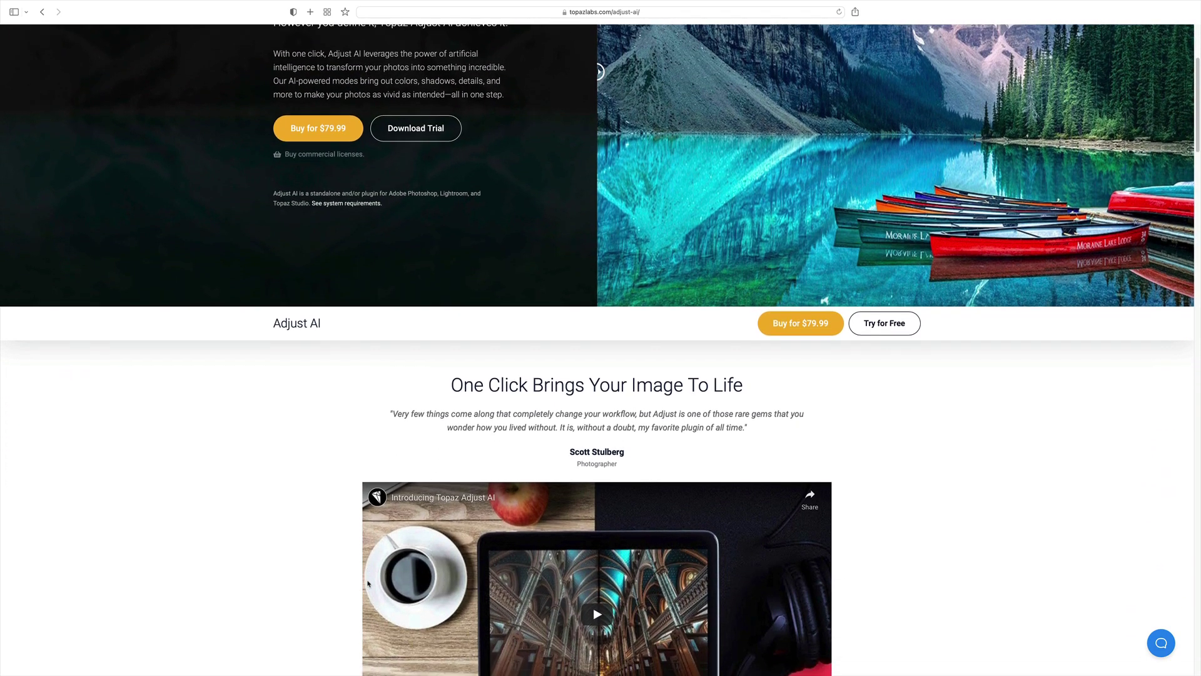
scroll(368, 583, "down", 8)
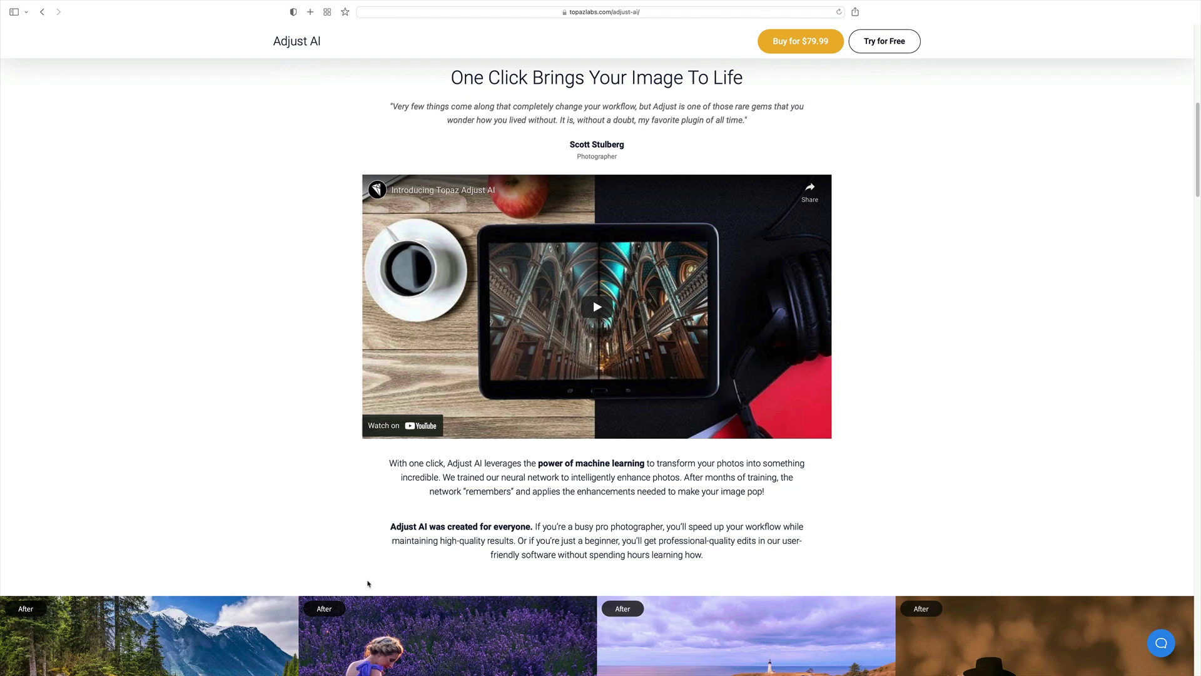
scroll(368, 584, "down", 5)
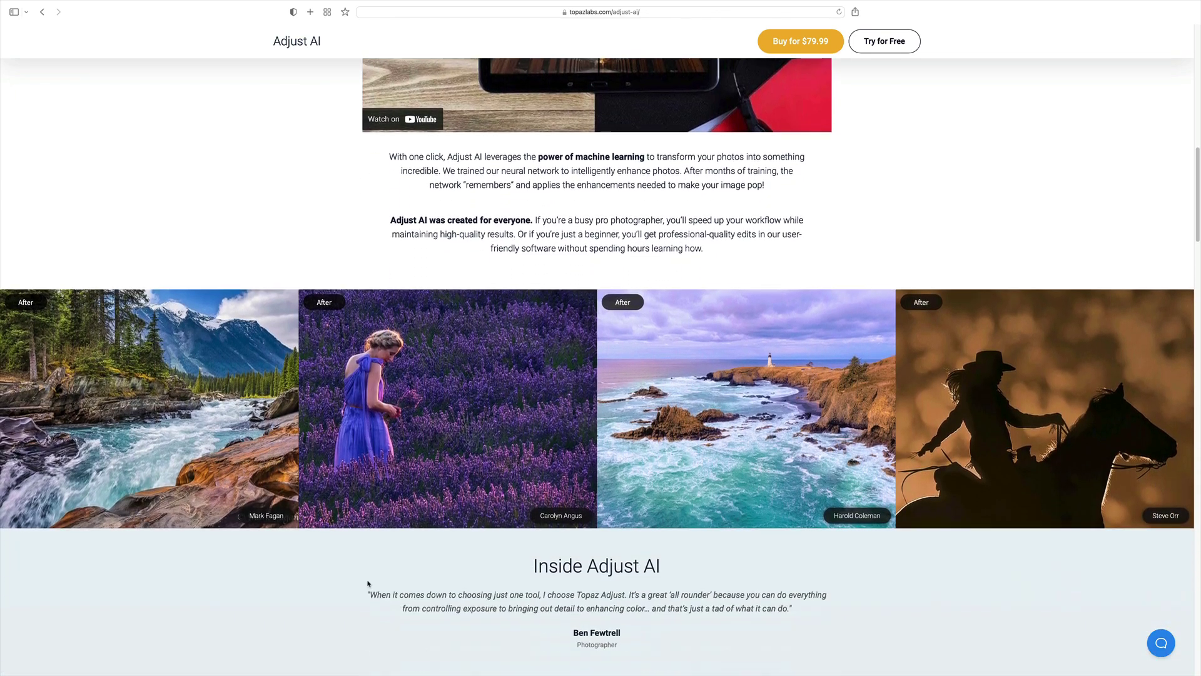
scroll(369, 584, "down", 10)
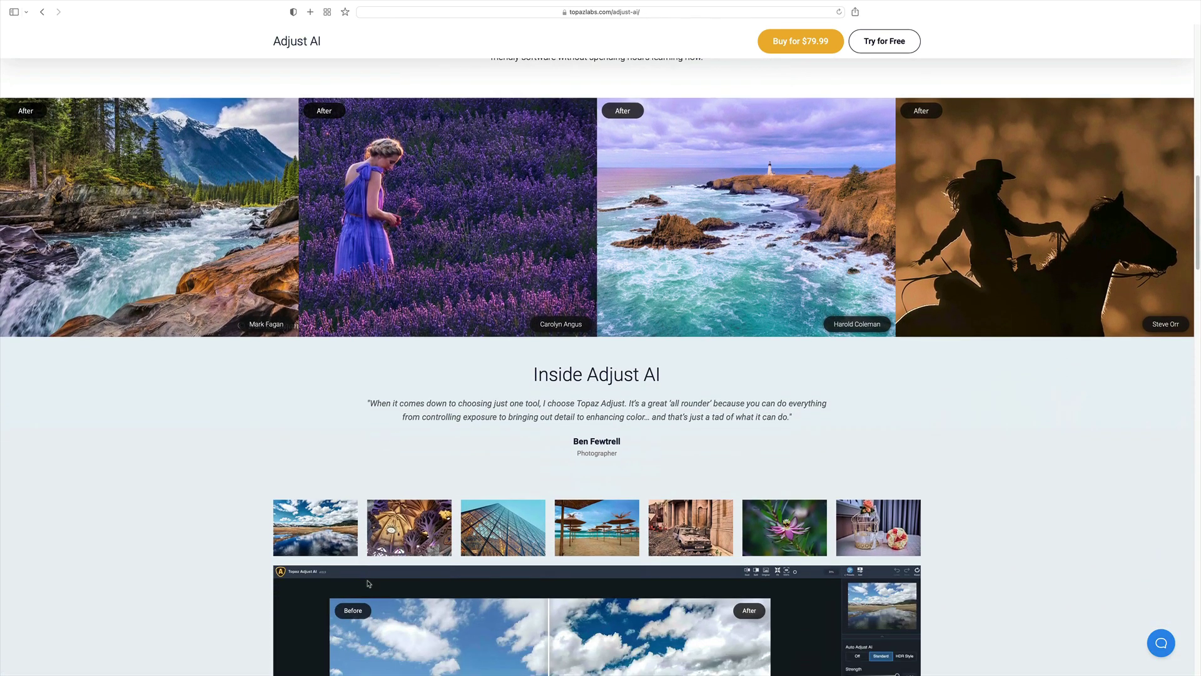
scroll(369, 584, "down", 6)
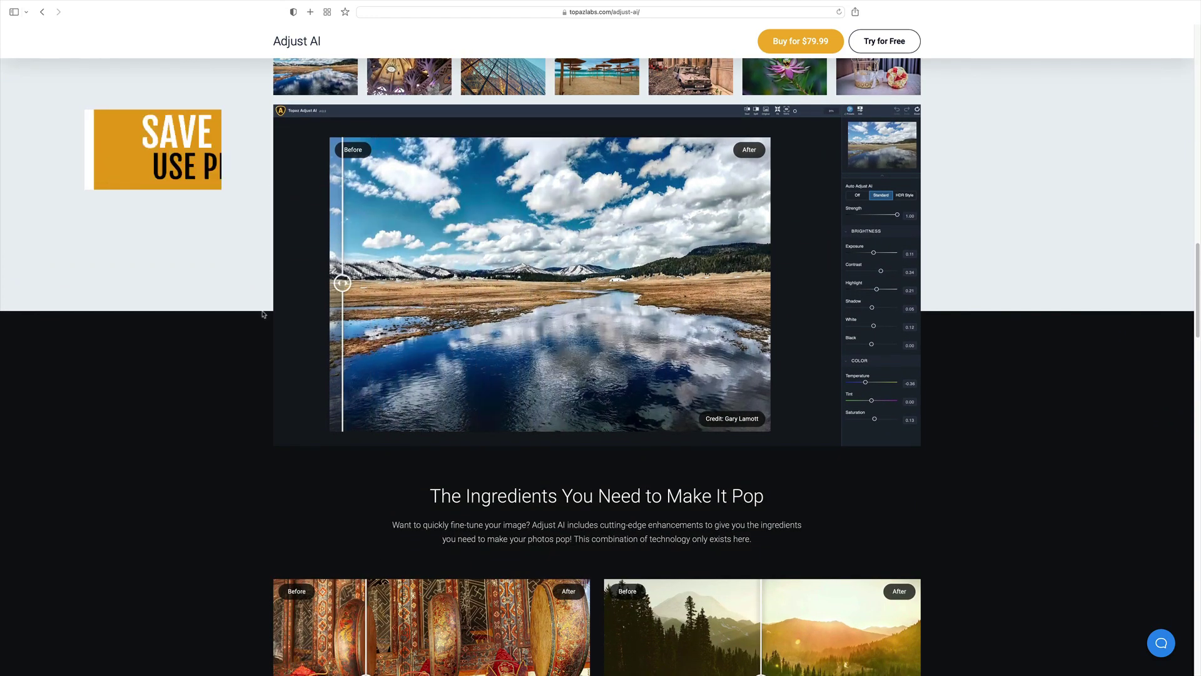
scroll(387, 398, "down", 7)
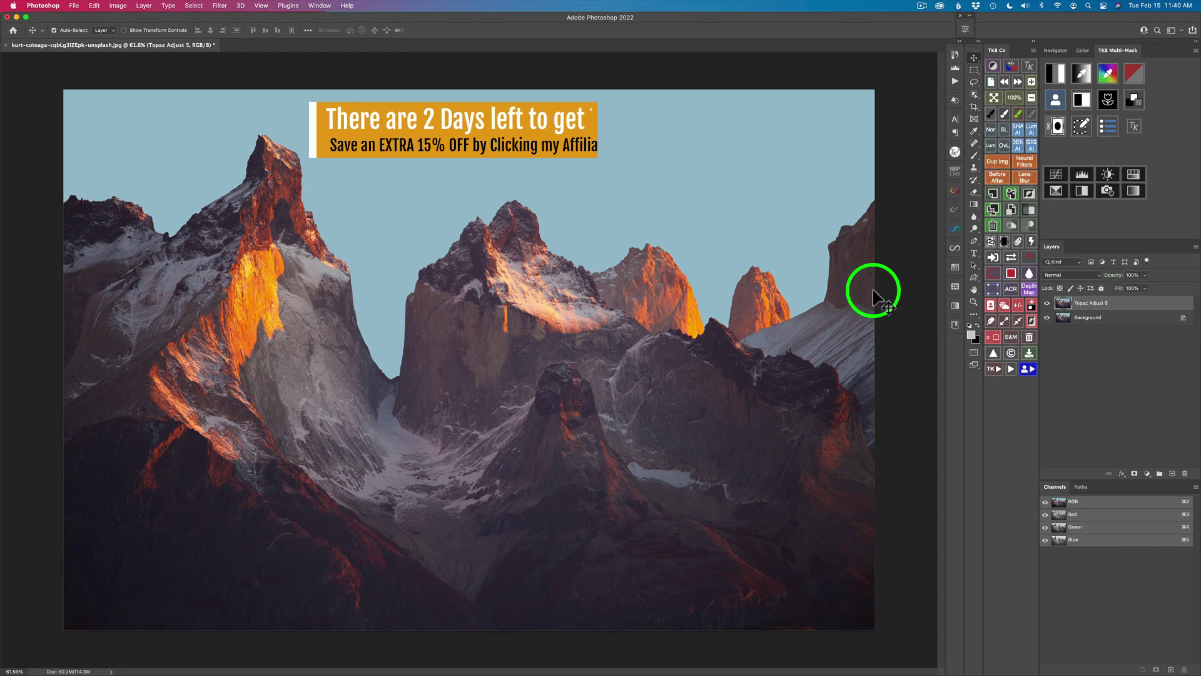
Step: Launch Topaz Adjust 5 on the mountain photo via Filter > Topaz Labs
left_click(221, 7)
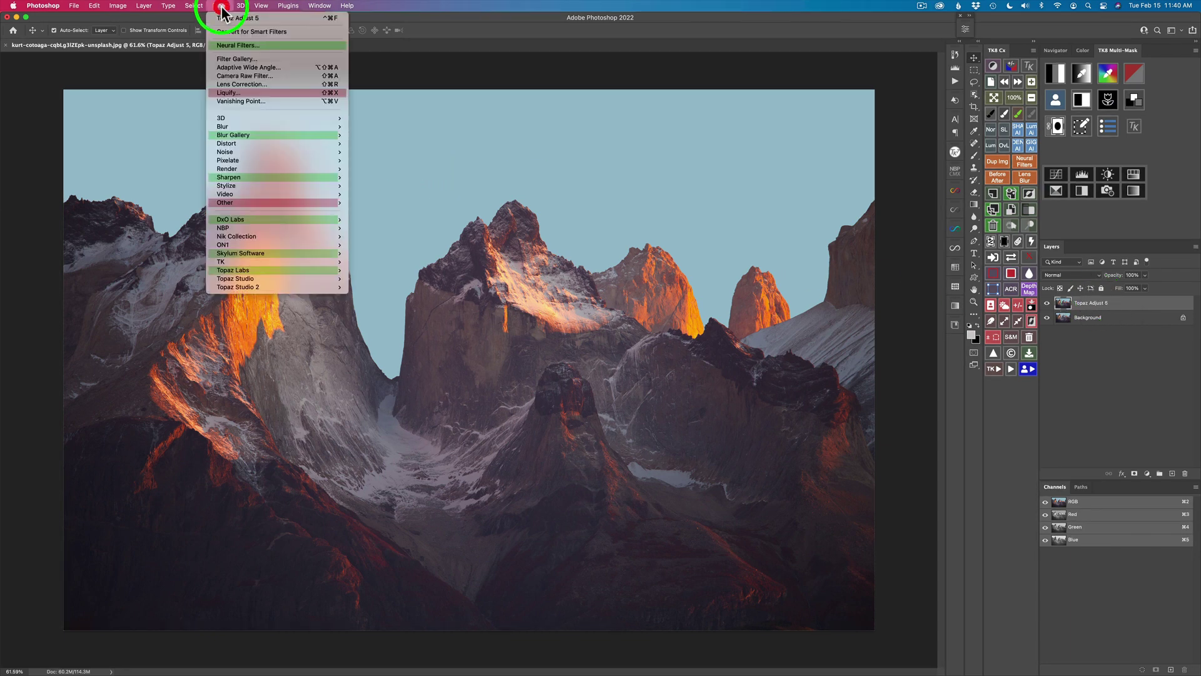
mouse_move(317, 275)
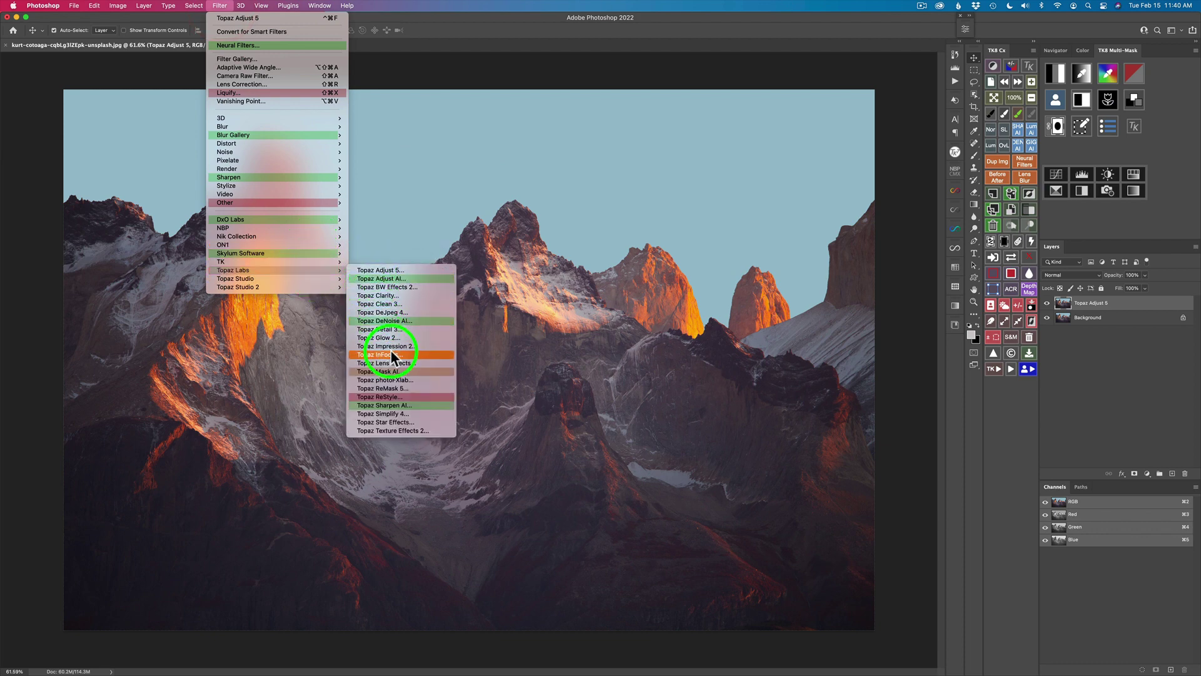
left_click(393, 270)
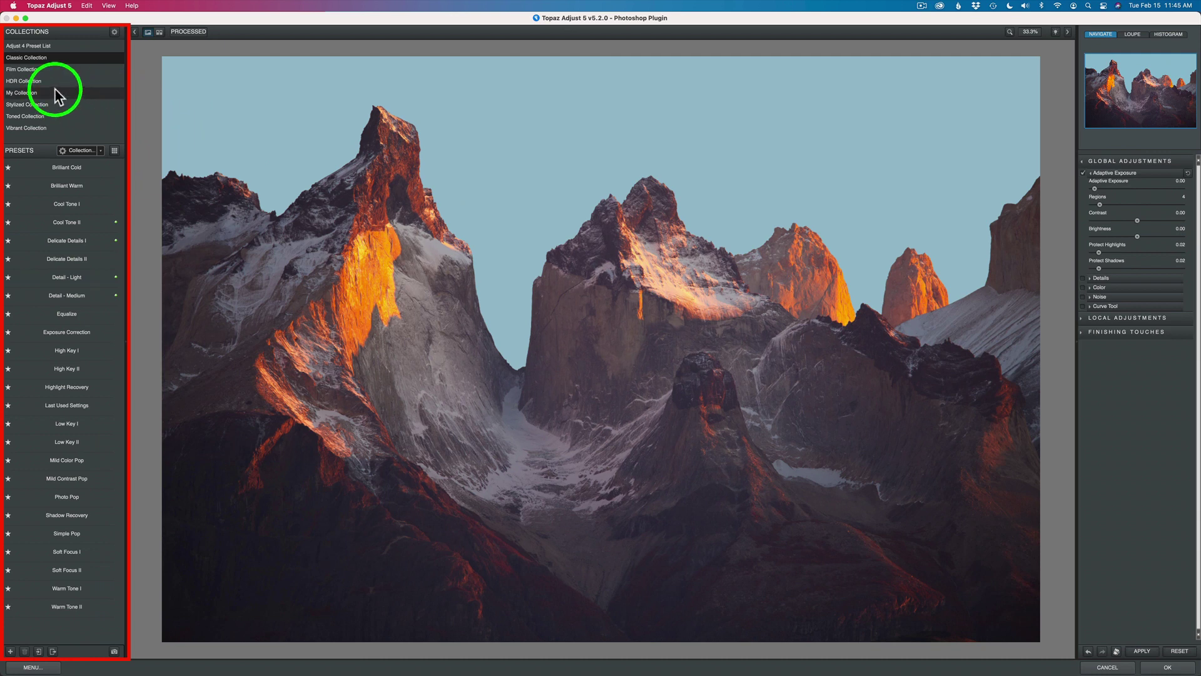
left_click(115, 152)
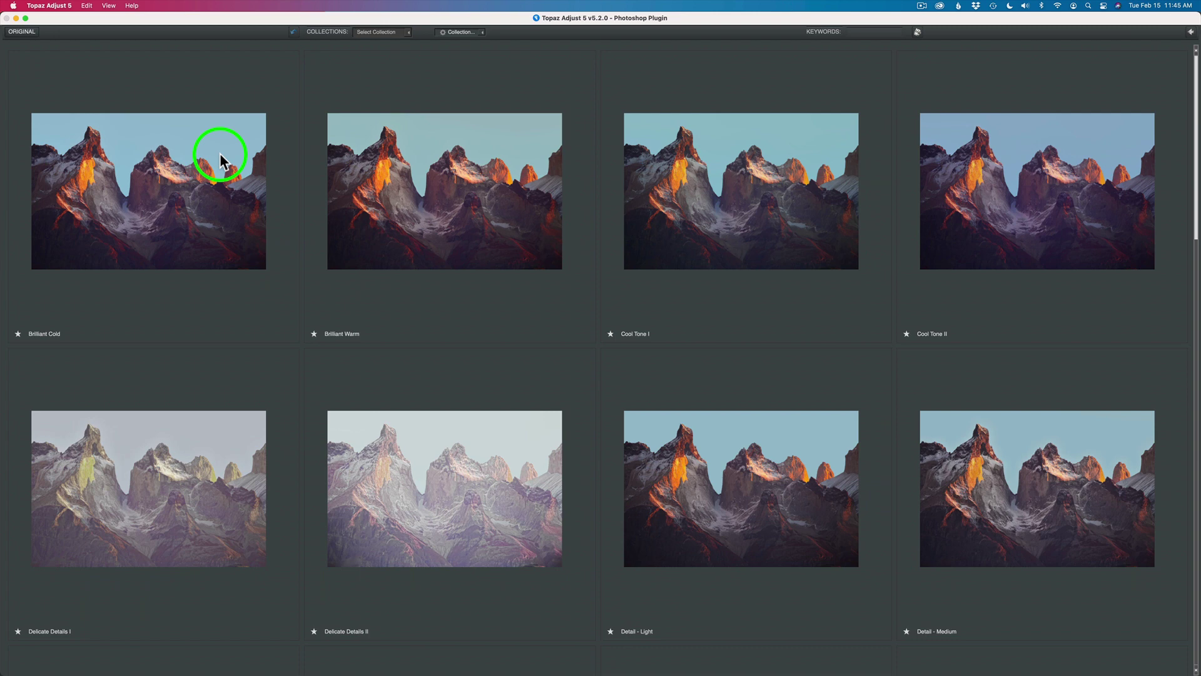
left_click(1192, 32)
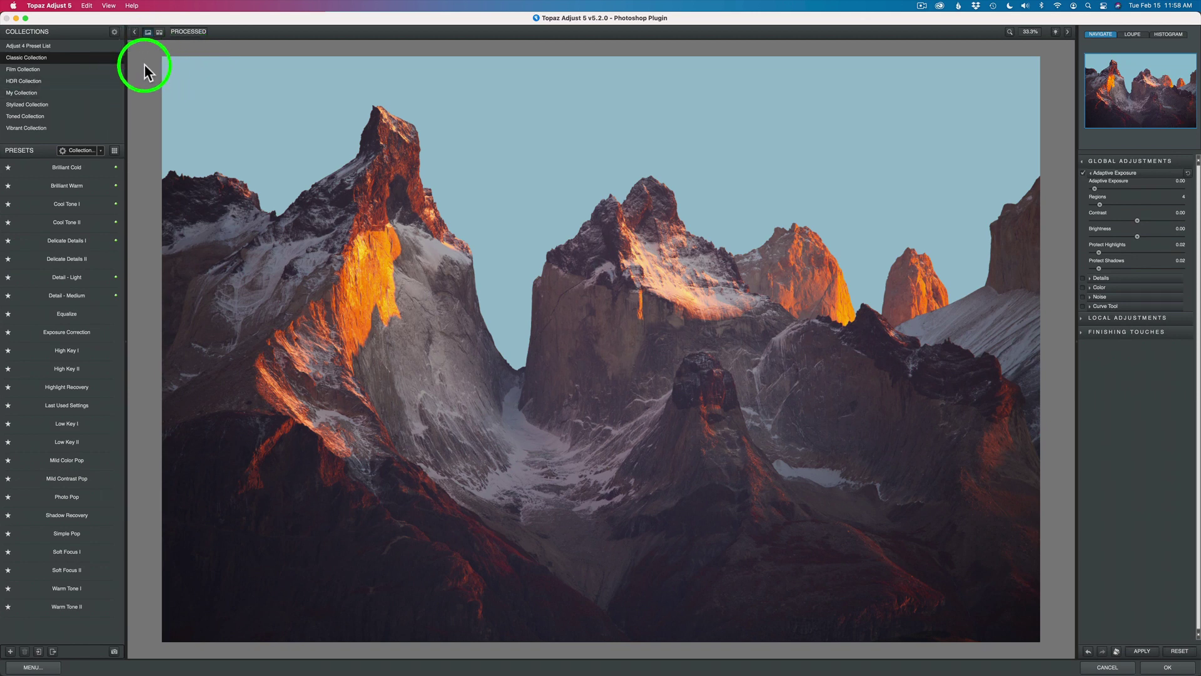
Step: Collapse the left presets panel, then briefly expand and collapse the Color section
left_click(136, 31)
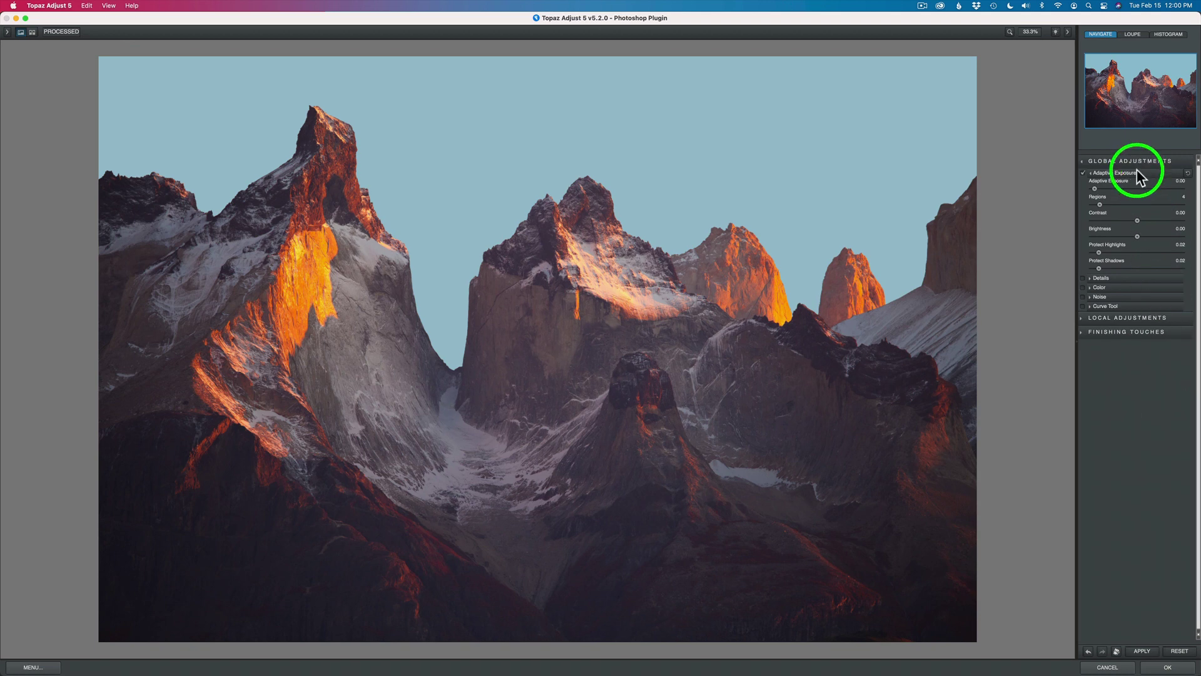
left_click(1090, 287)
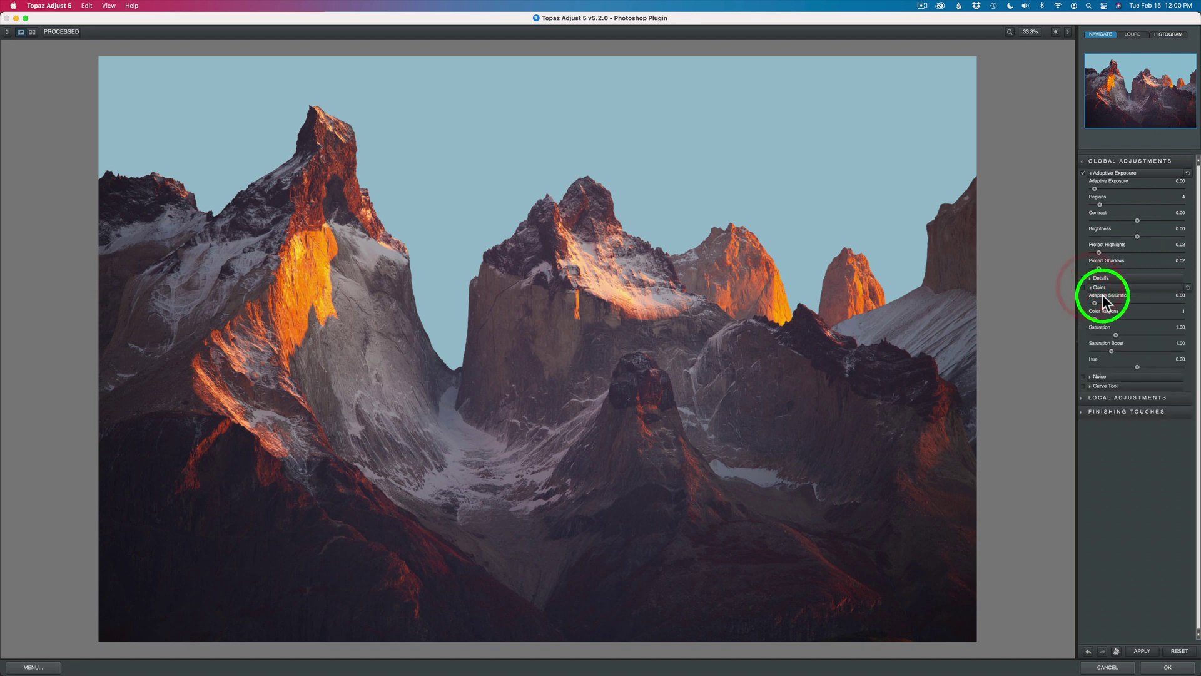
left_click(1093, 288)
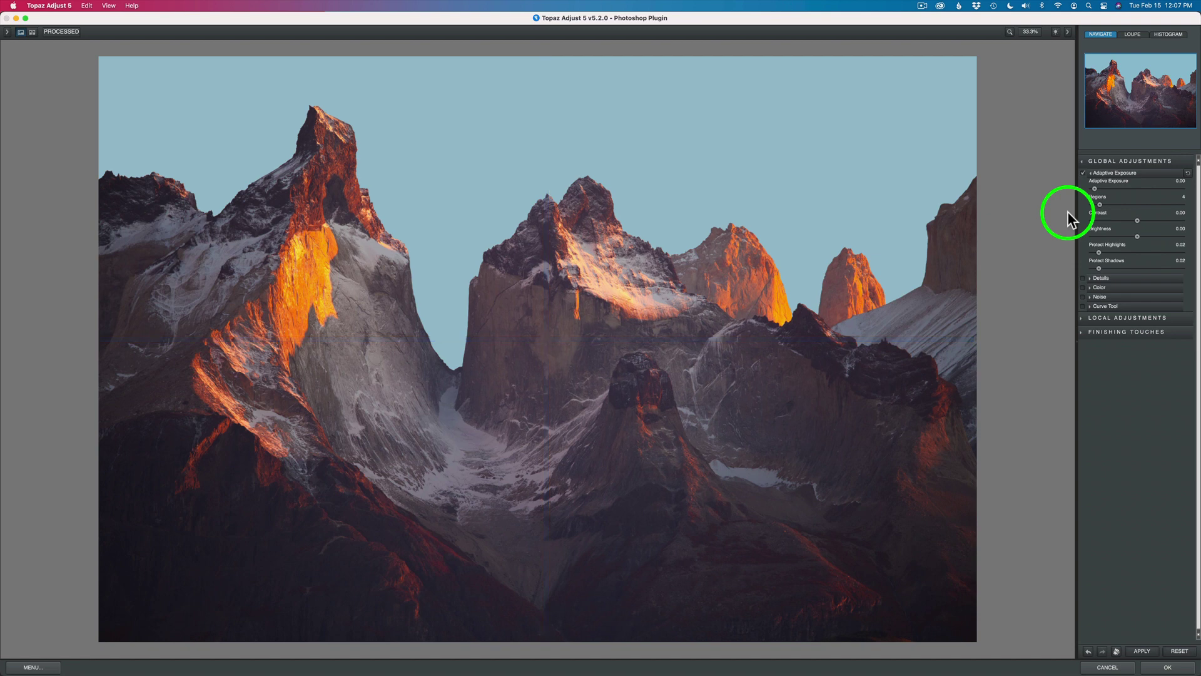
Step: Raise the Adaptive Exposure Regions slider from 4 to about 25
left_click_drag(1100, 204, 1187, 201)
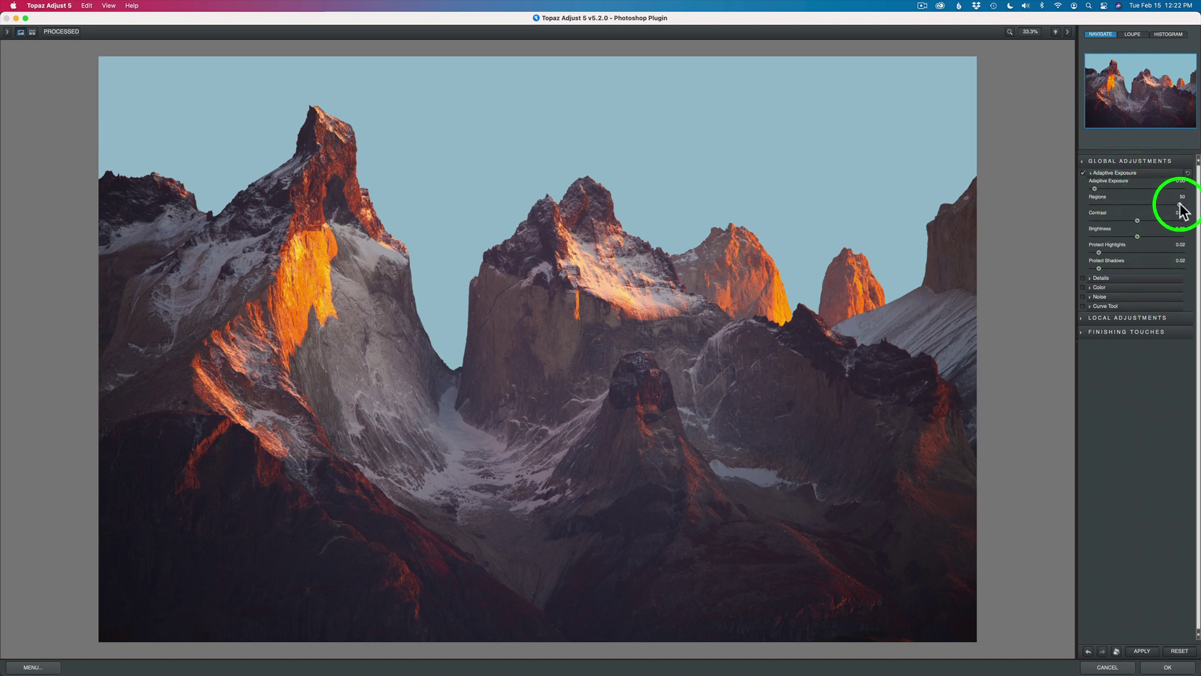
left_click_drag(1179, 204, 1146, 203)
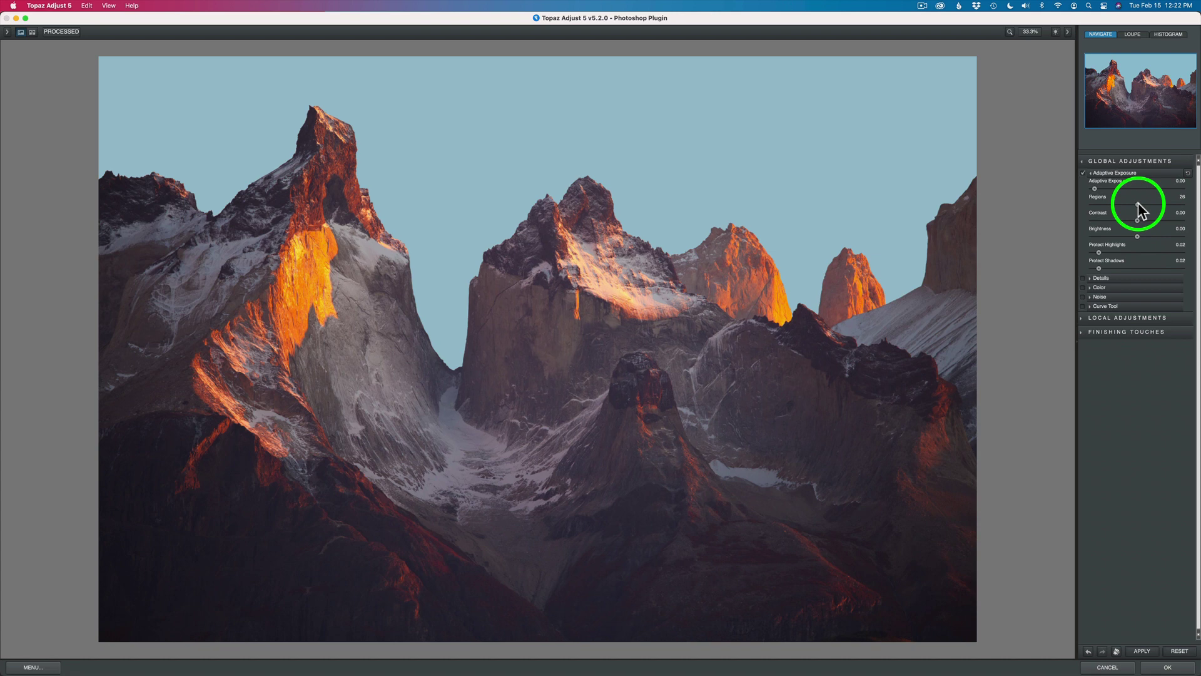
left_click_drag(1138, 203, 1139, 202)
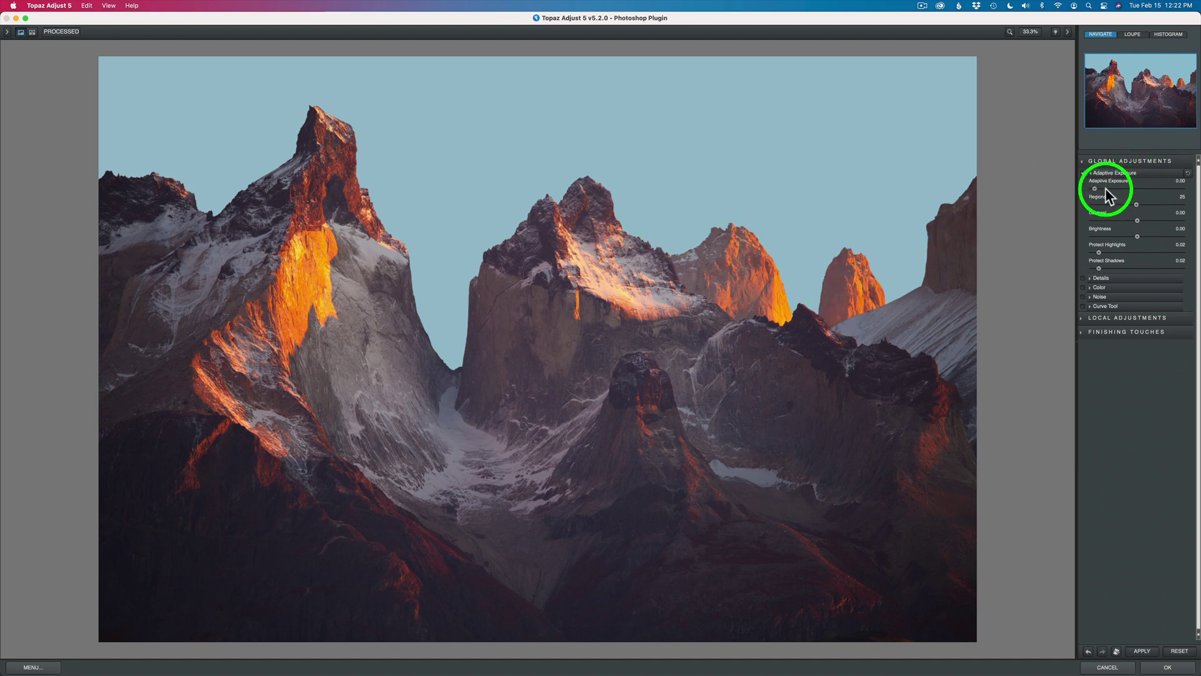
Step: Test Adaptive Exposure at 1.00, drop Regions to 20, then pull exposure back down
left_click_drag(1094, 188, 1151, 187)
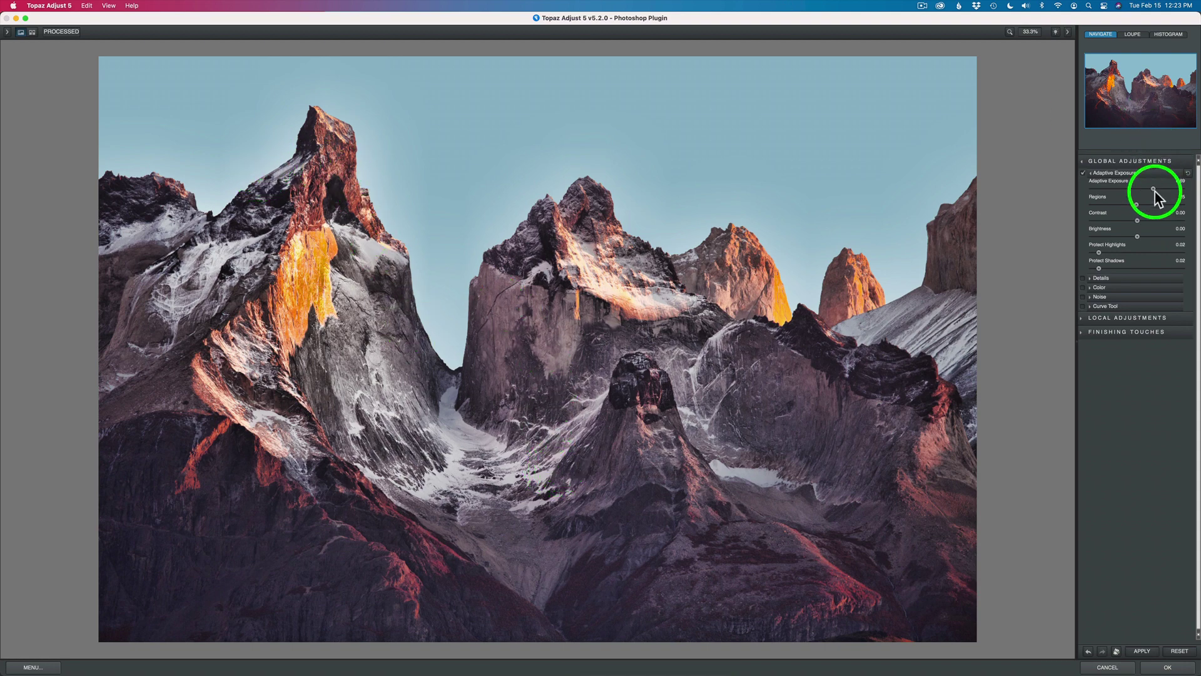
left_click_drag(1156, 189, 1188, 193)
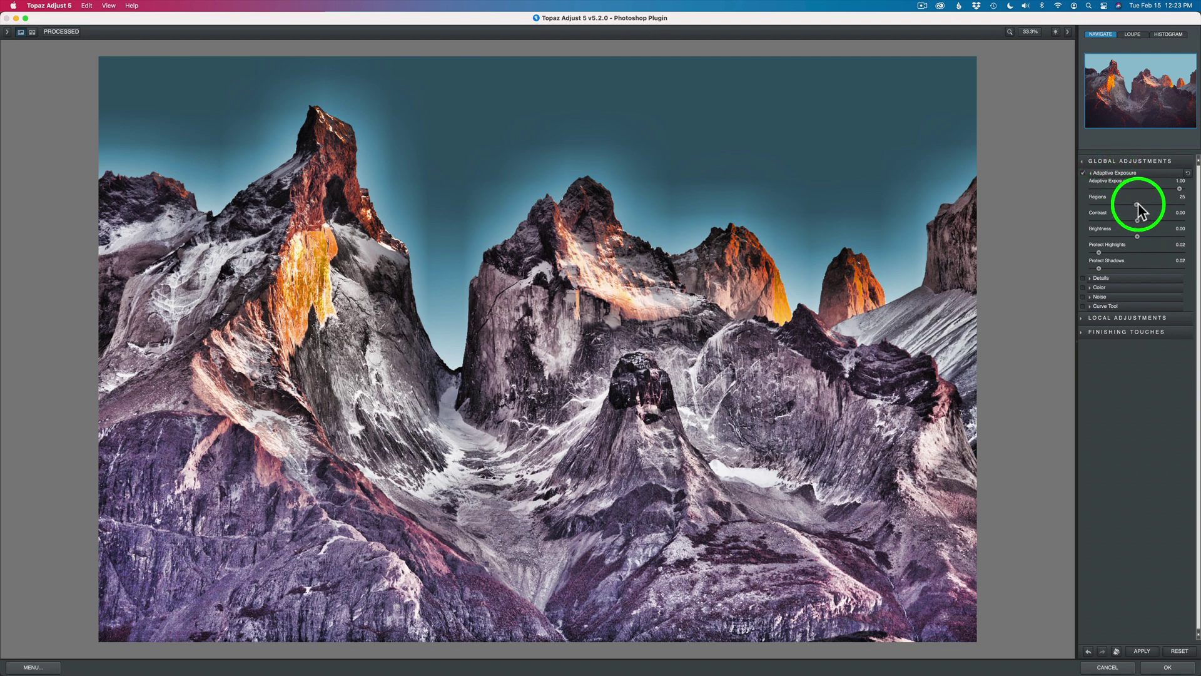
left_click_drag(1138, 204, 1126, 203)
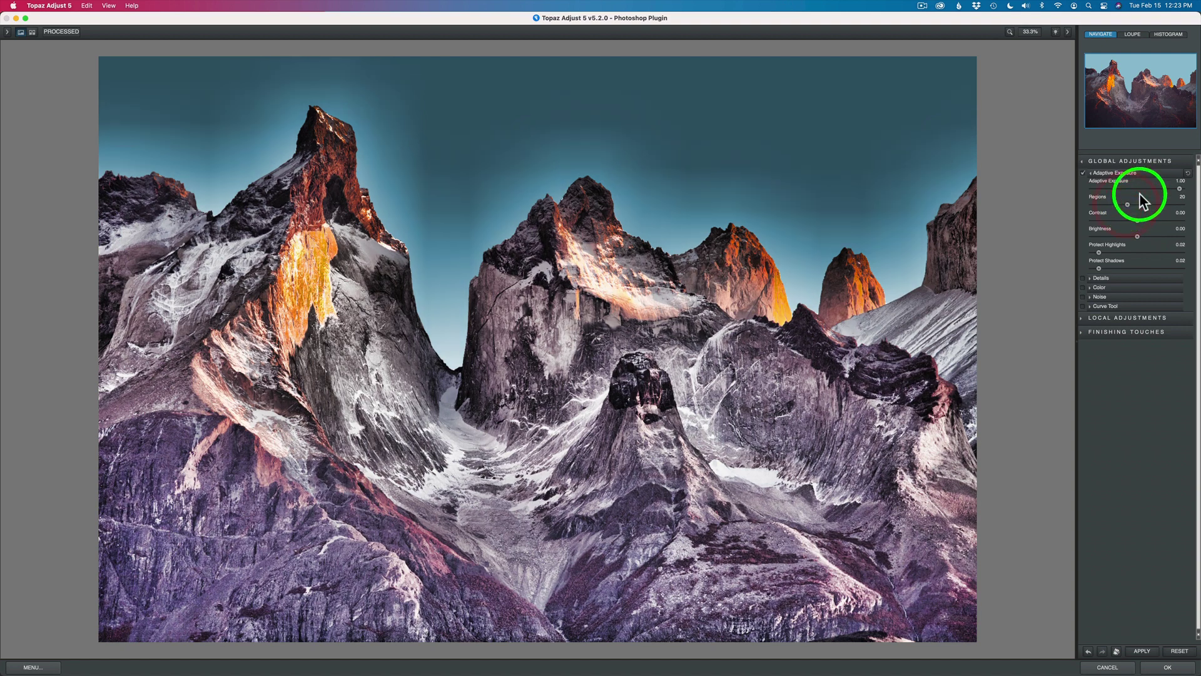
left_click_drag(1172, 188, 1064, 186)
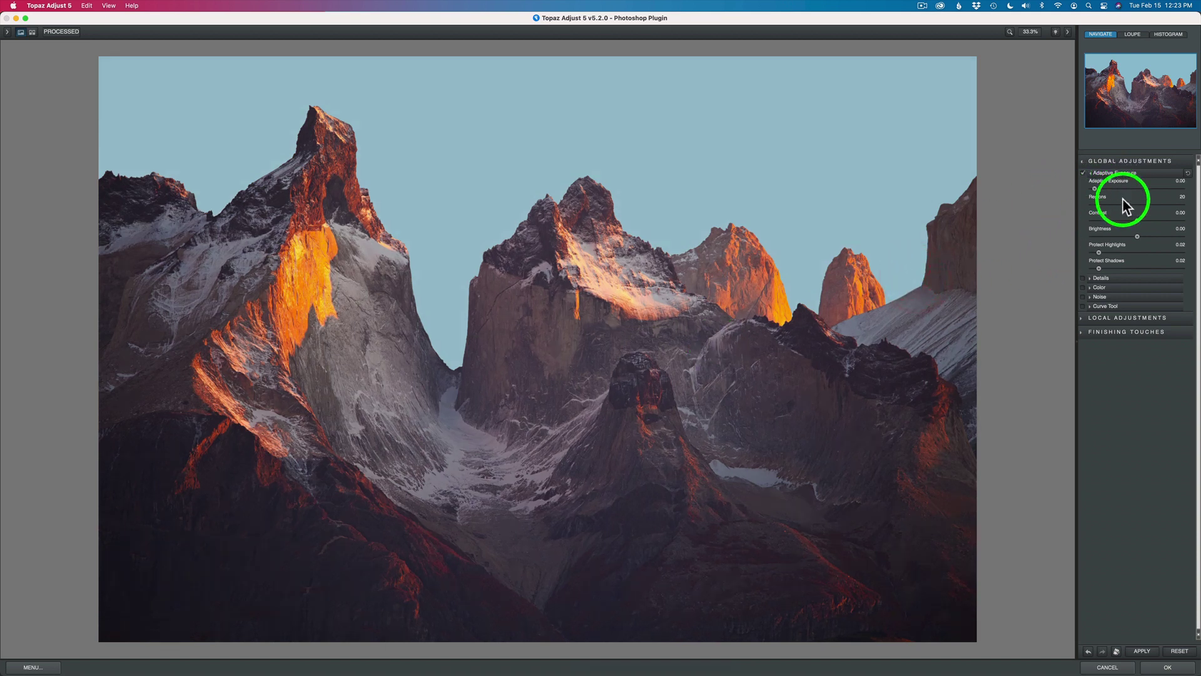
Step: Set Adaptive Exposure to 0.48, compare with the original, and raise Regions to about 43
left_click_drag(1094, 187, 1134, 186)
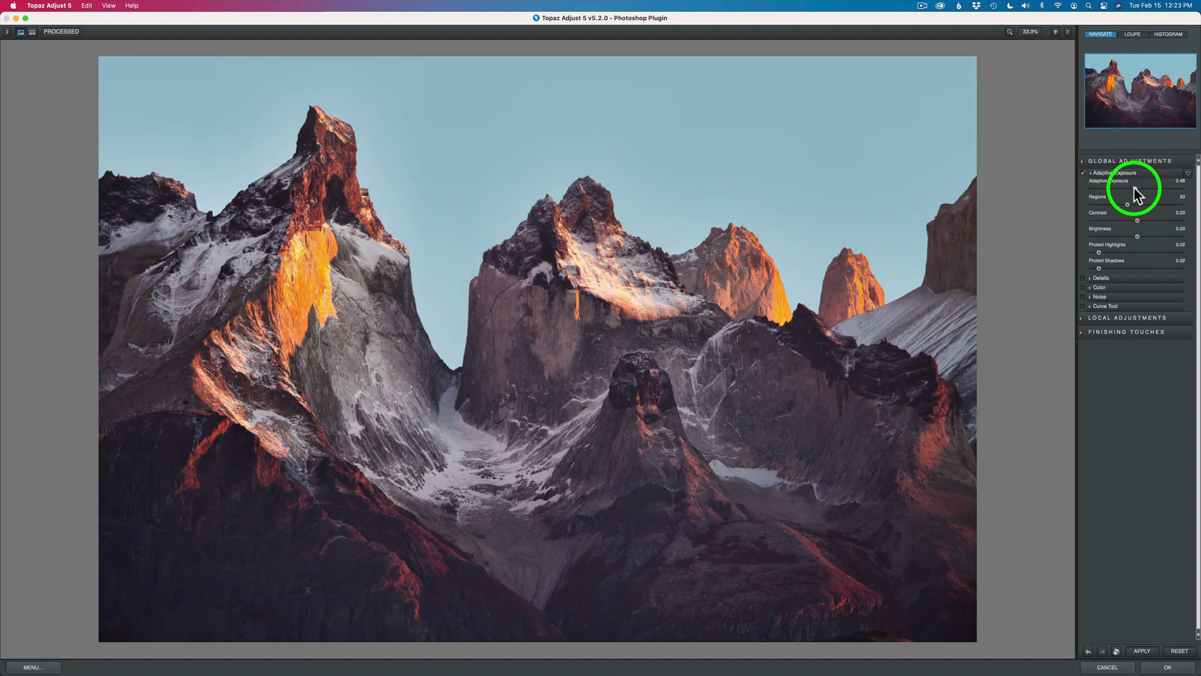
left_click(994, 227)
left_click(994, 227)
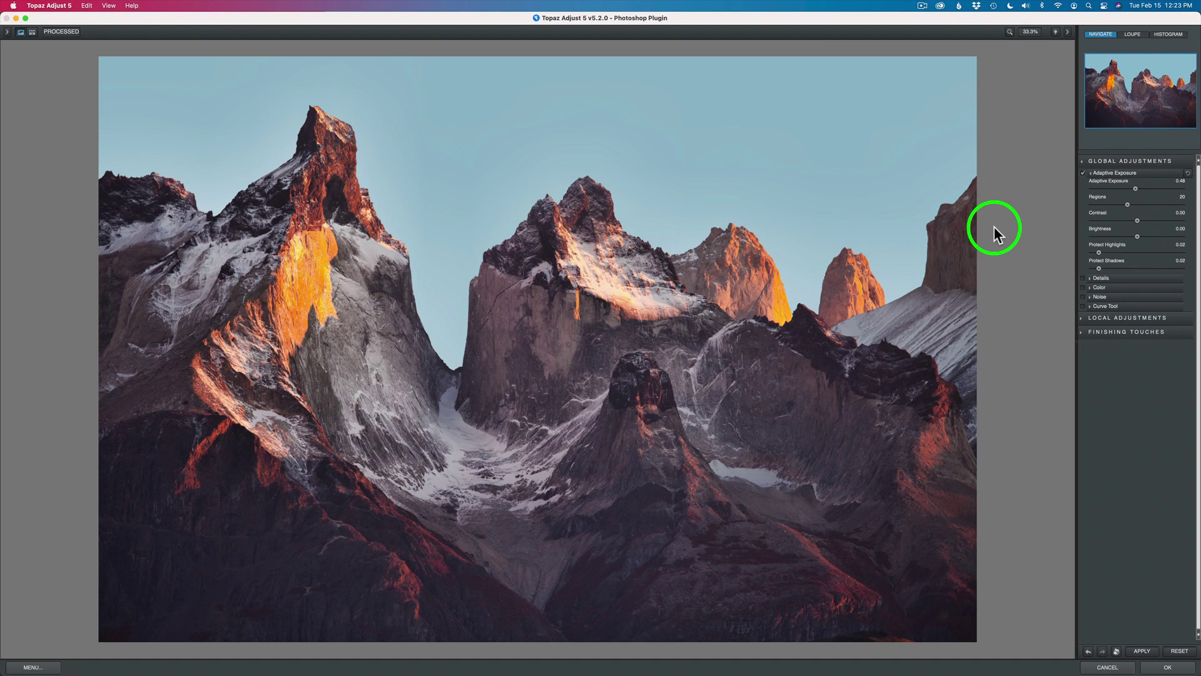
left_click(993, 226)
left_click(994, 226)
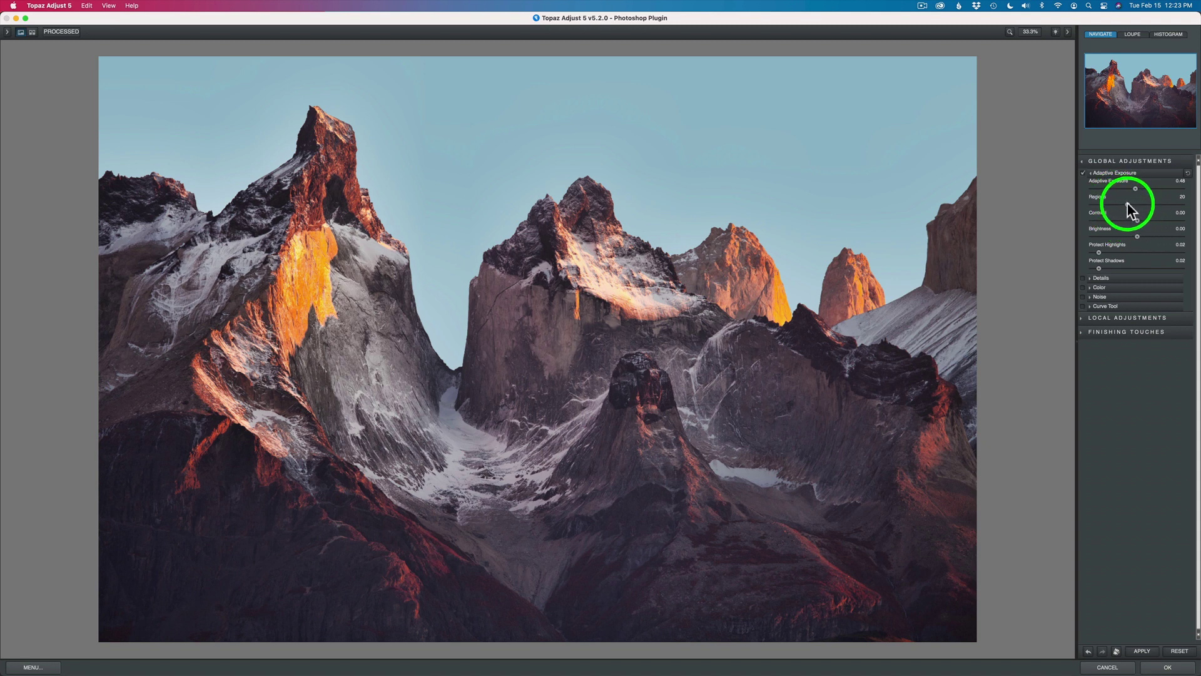
left_click_drag(1126, 203, 1161, 204)
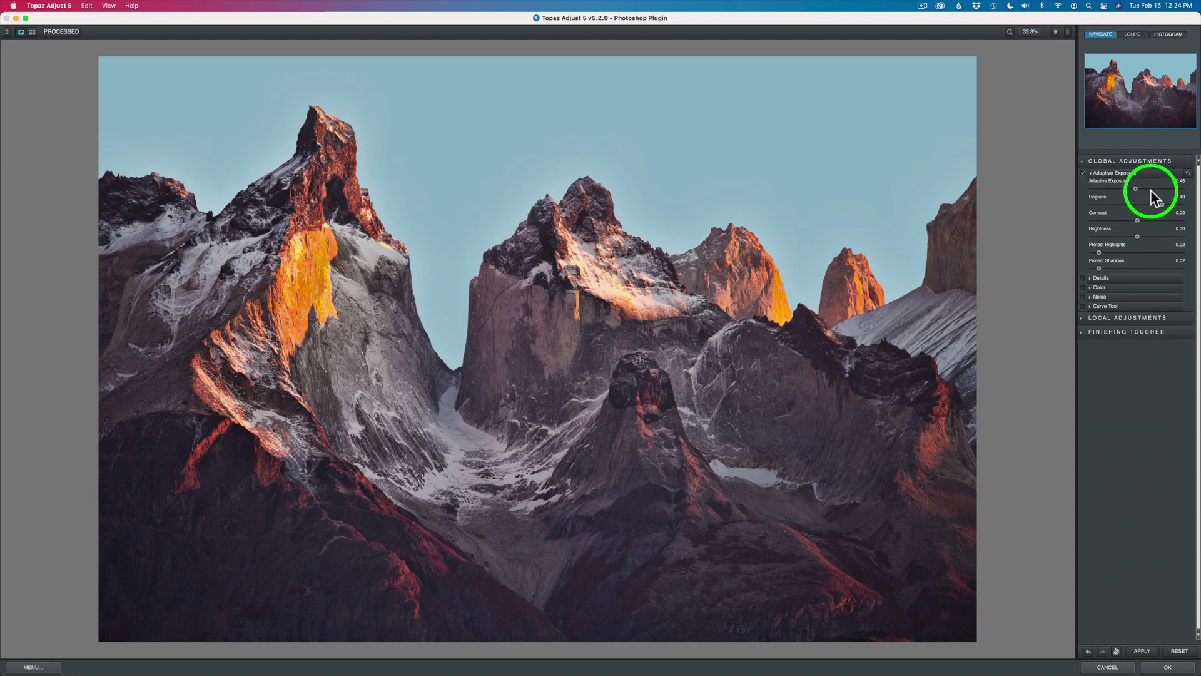
Step: Lower Adaptive Exposure to 0.45, compare with the original, and raise Contrast to 0.69
left_click_drag(1136, 188, 1132, 189)
left_click(1011, 211)
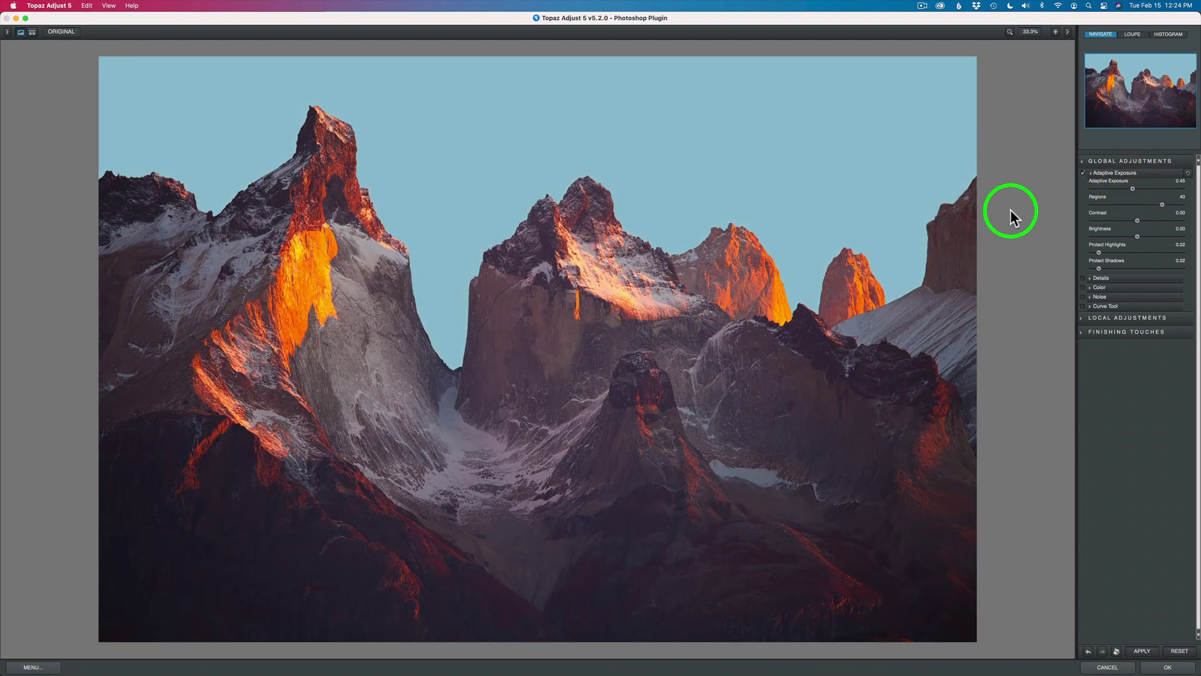
left_click(1011, 210)
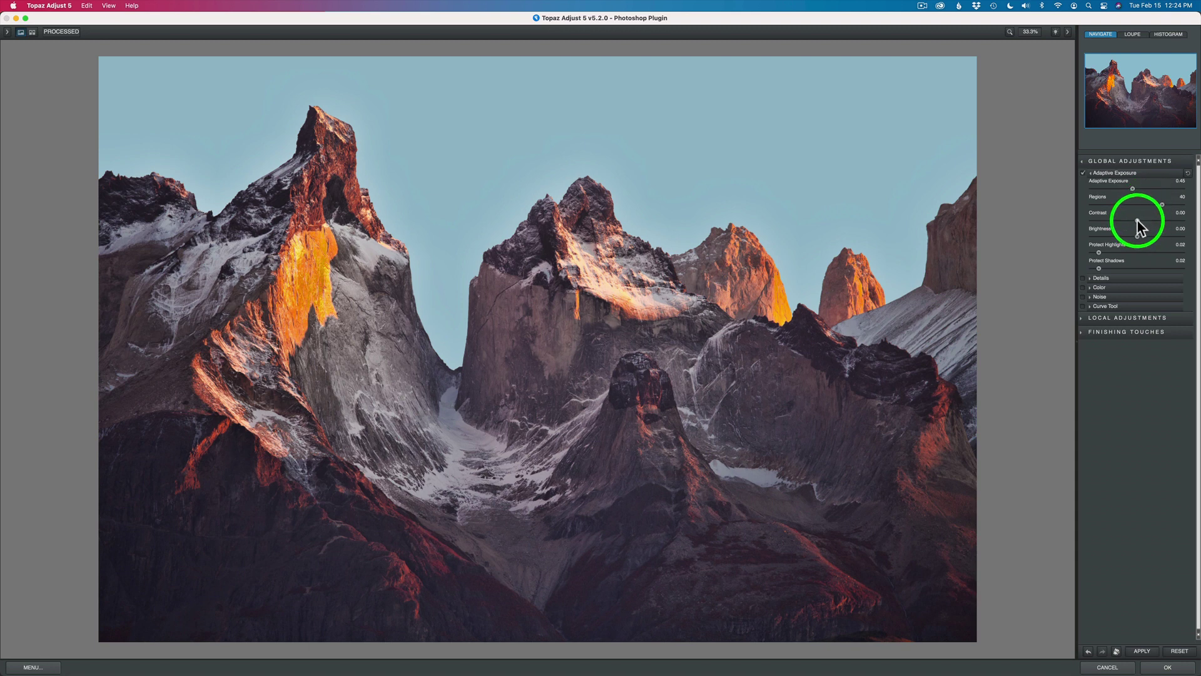
left_click_drag(1137, 221, 1136, 236)
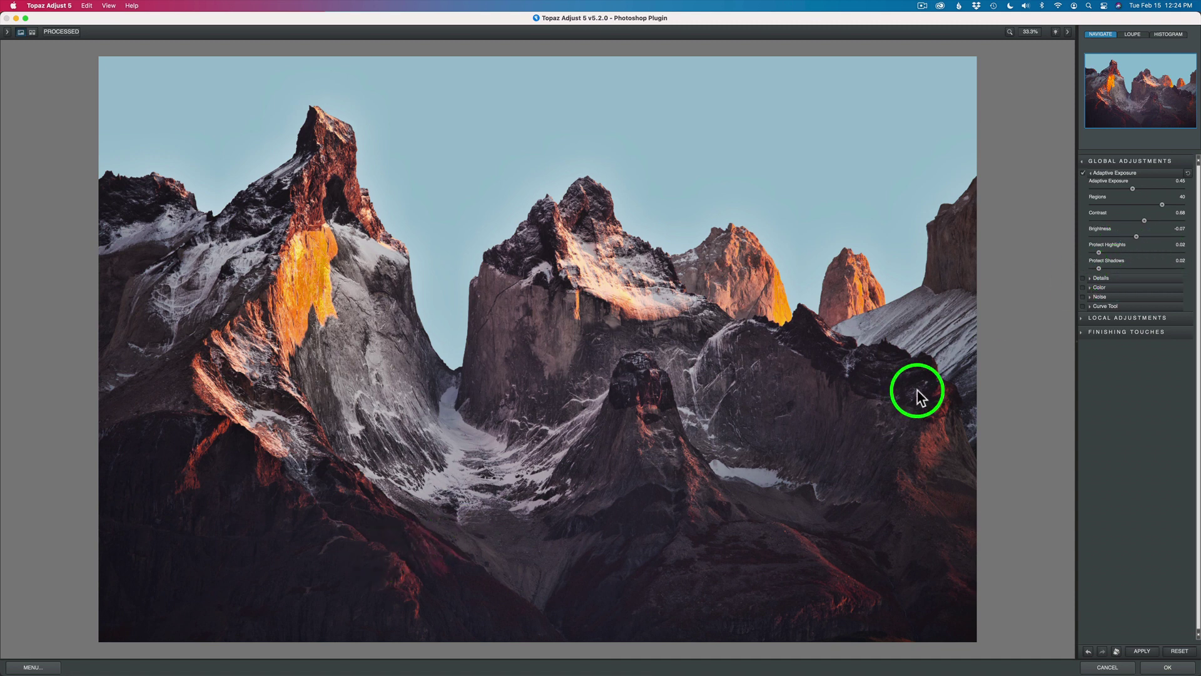
Step: Lower Protect Shadows to 0.02, keeping Brightness at -0.07
left_click(1126, 268)
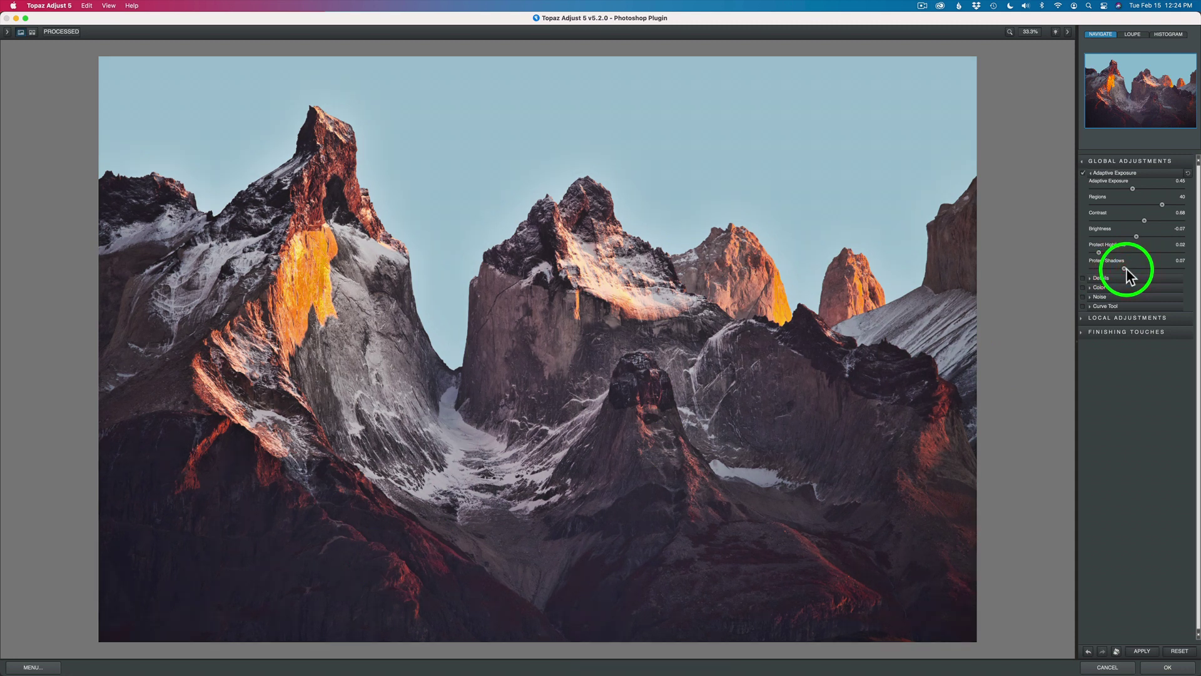
left_click_drag(1125, 268, 1102, 269)
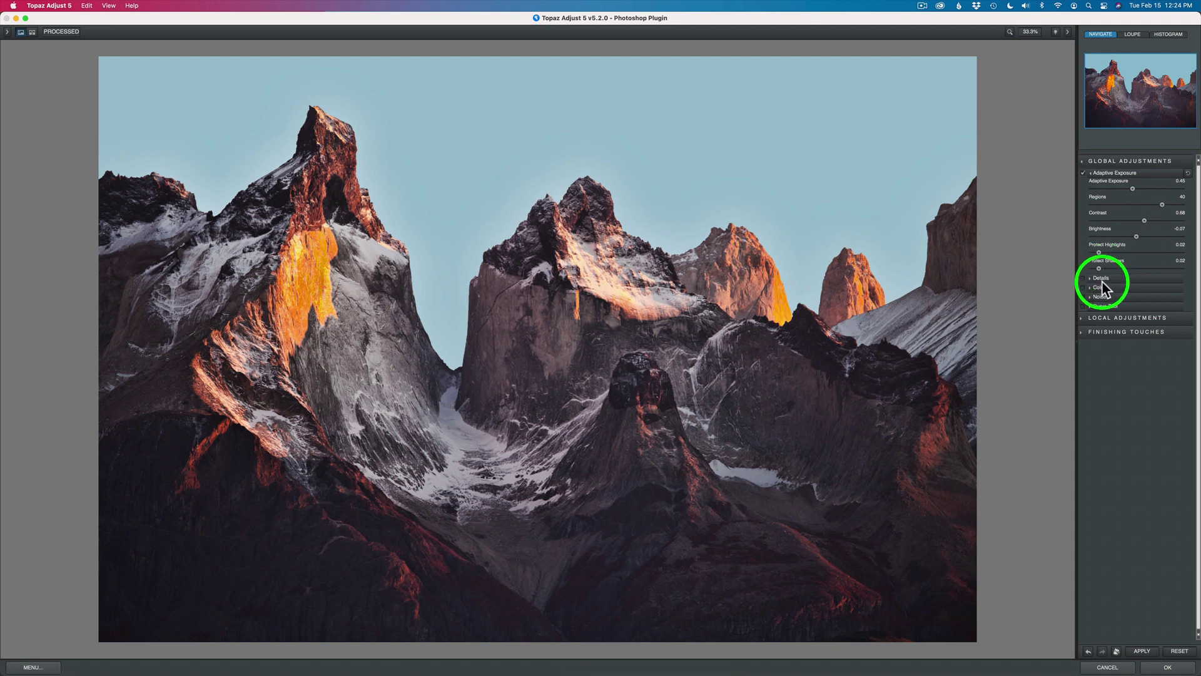
Step: Enable Details with Process Details Independently and Strength 2.82, comparing against the original
left_click(1090, 278)
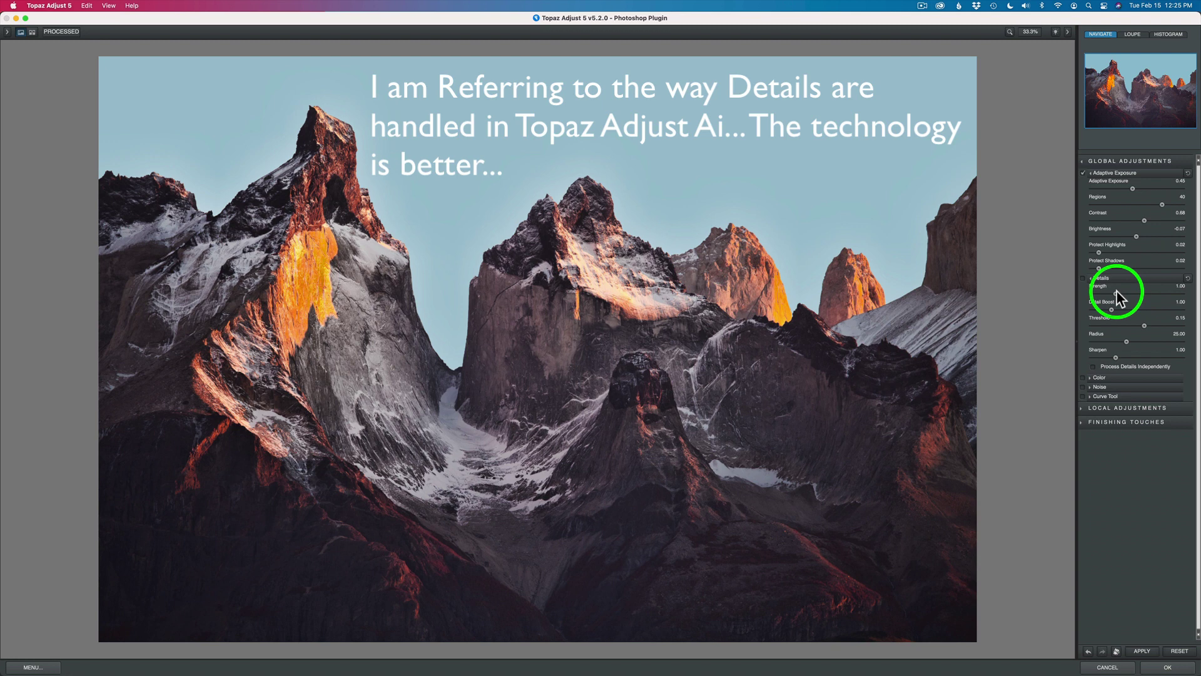
left_click(1094, 367)
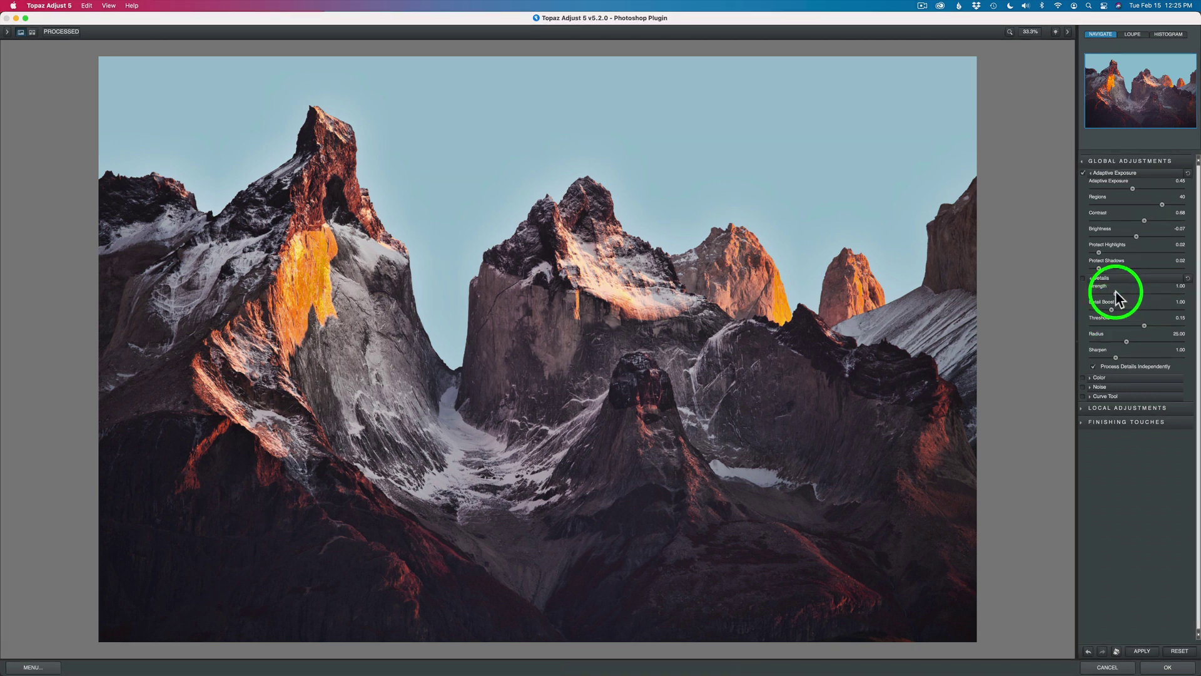
left_click_drag(1116, 291, 1152, 293)
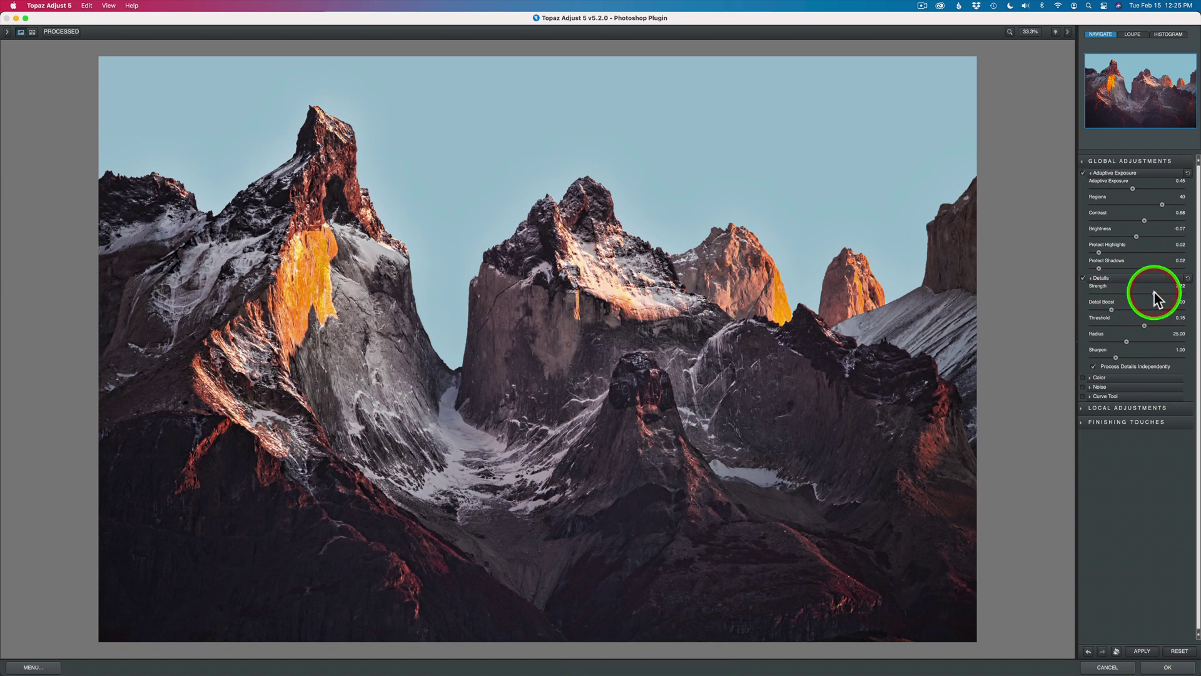
left_click_drag(1154, 291, 1154, 292)
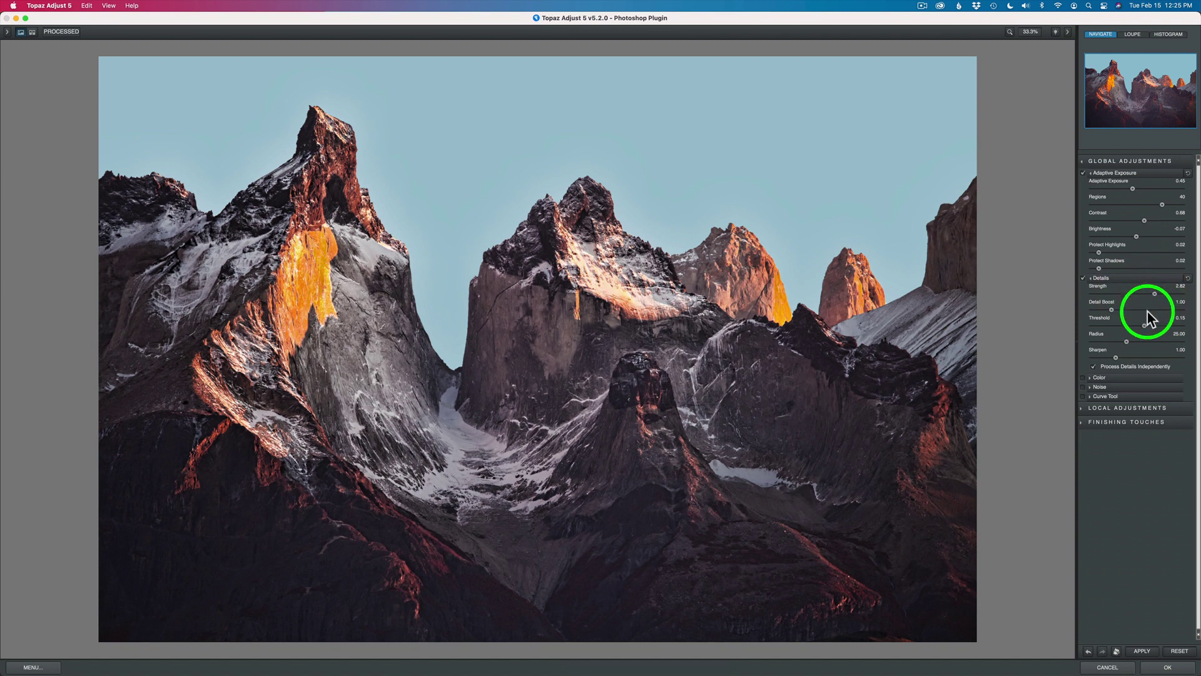
left_click(1094, 366)
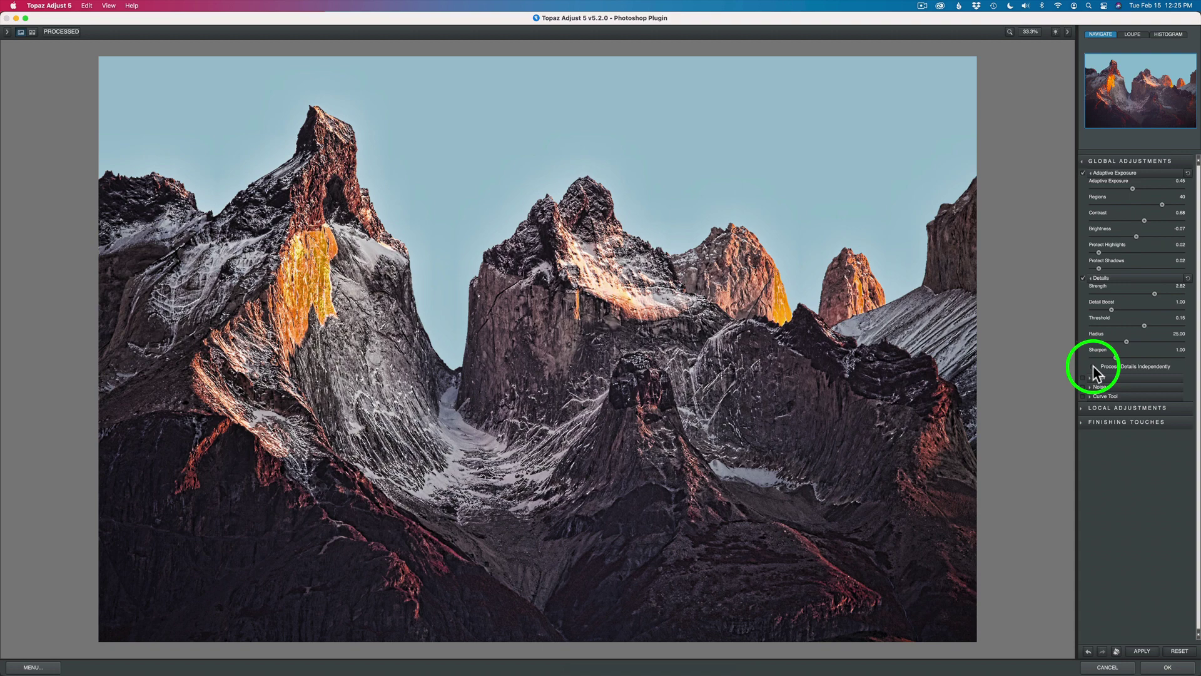
left_click(1094, 366)
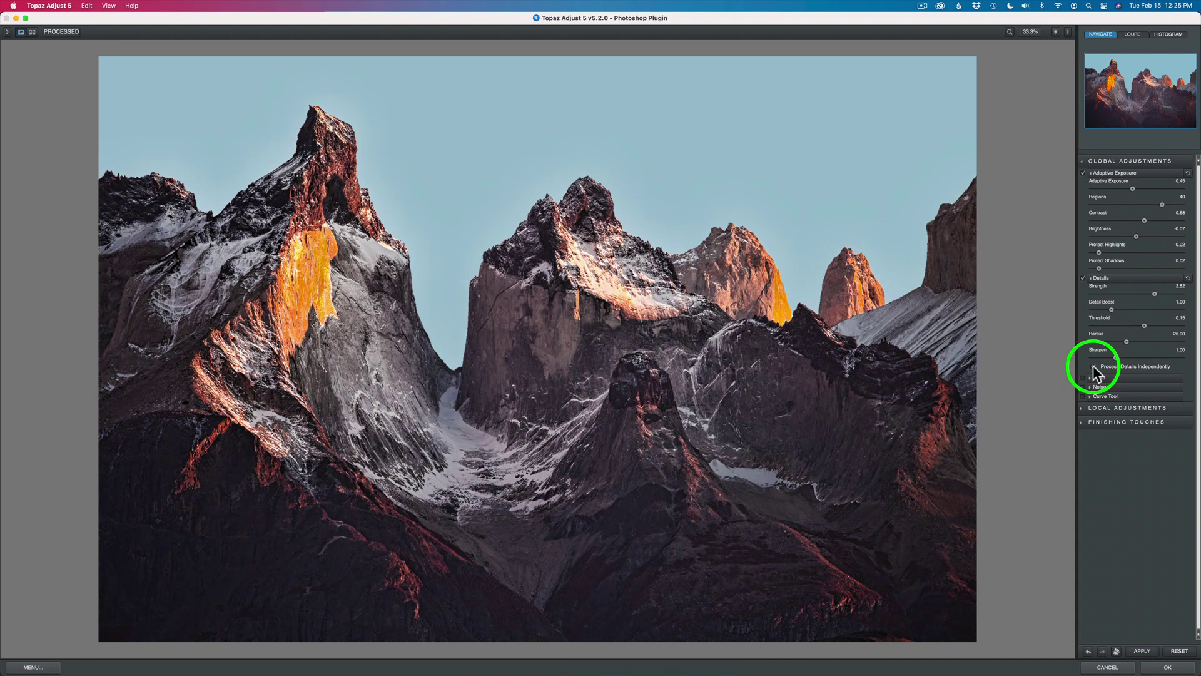
left_click(1011, 289)
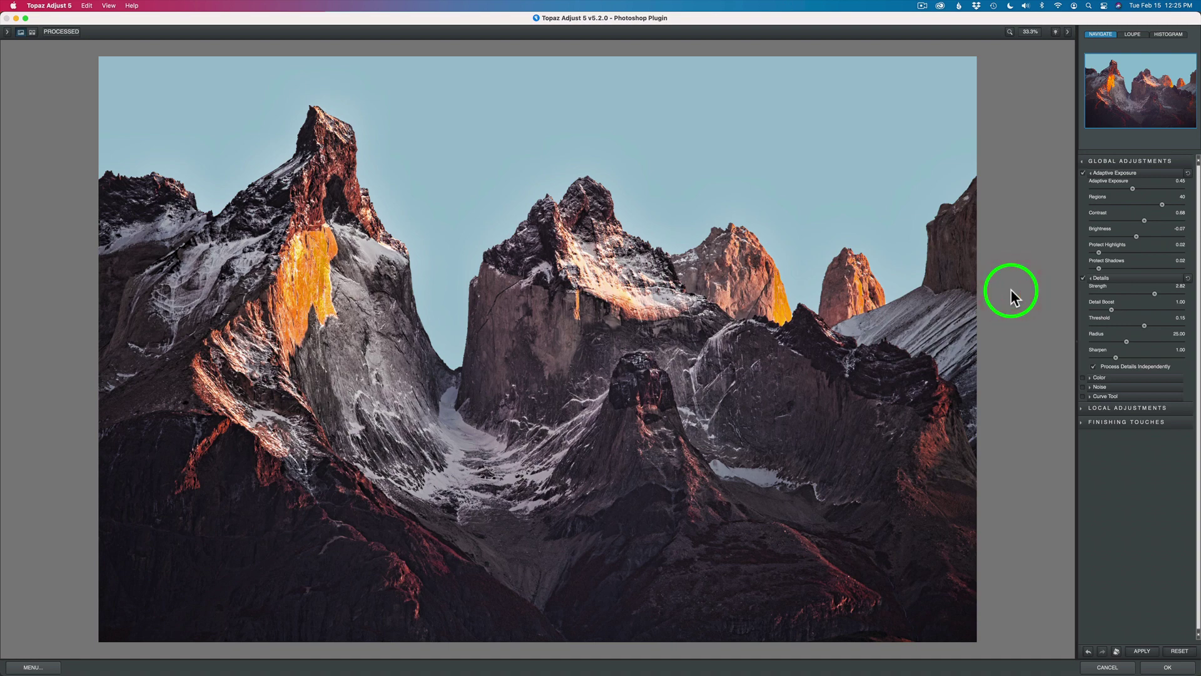
left_click(1011, 289)
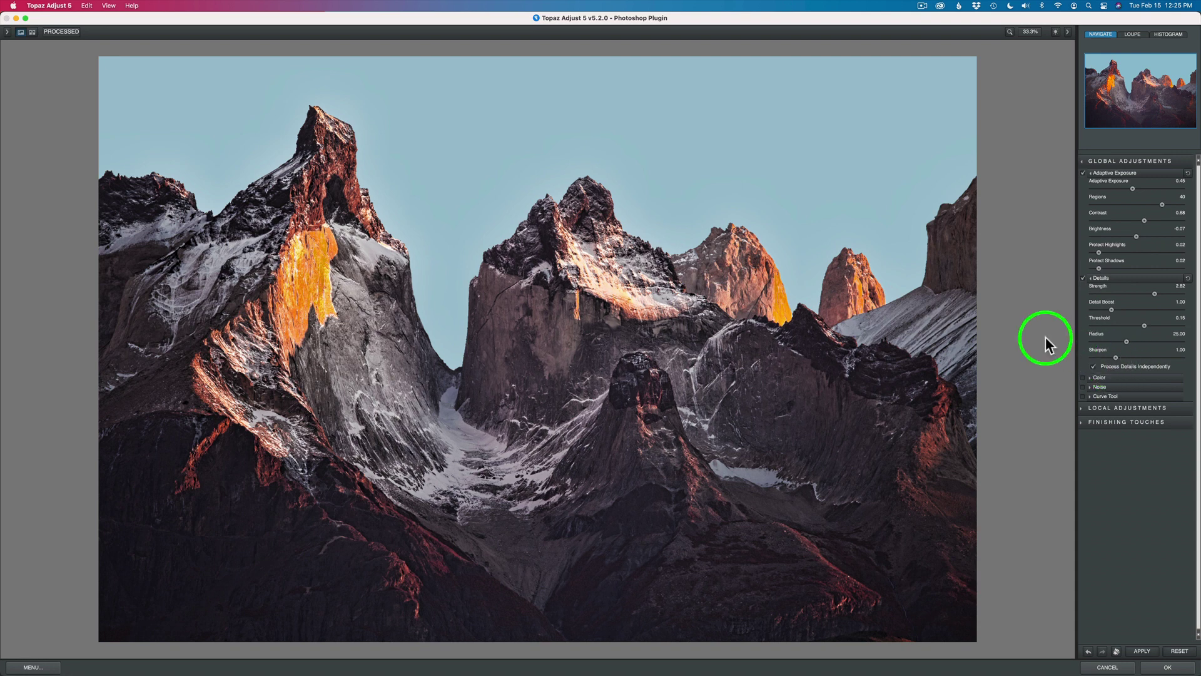
Step: Expand Color and set Adaptive Saturation 0.21, Color Regions 32 and Saturation 1.31
left_click(1089, 377)
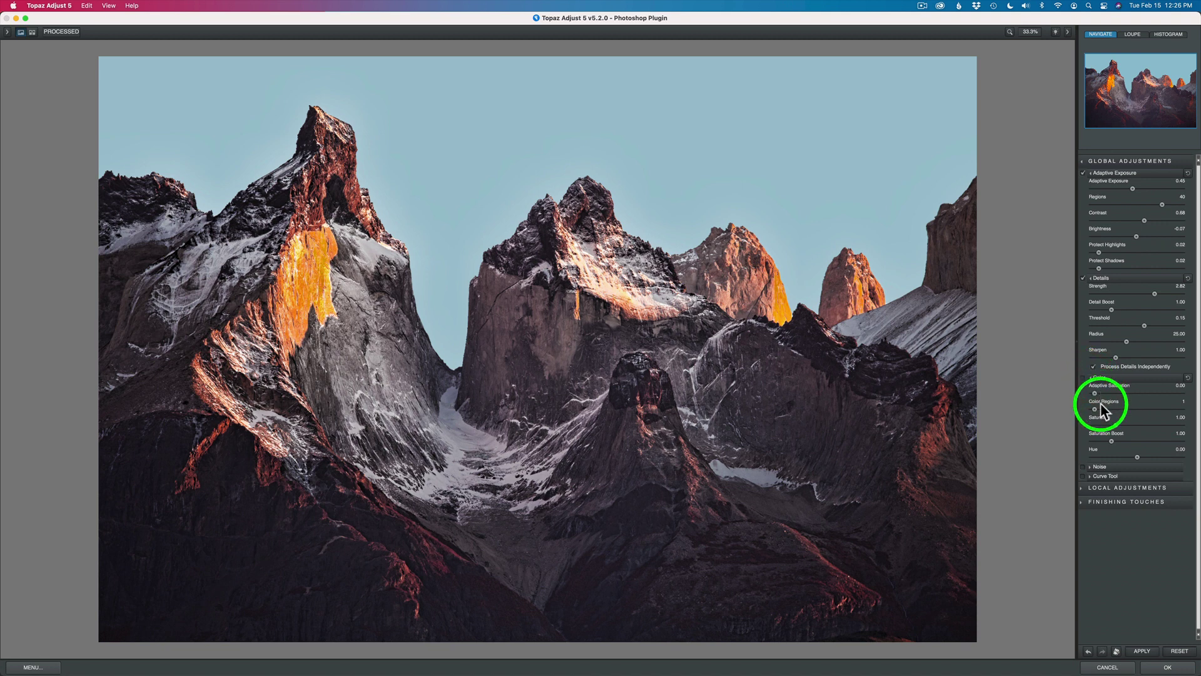
mouse_move(1101, 410)
left_mouse_down()
mouse_move(1199, 410)
mouse_move(1124, 409)
left_mouse_up()
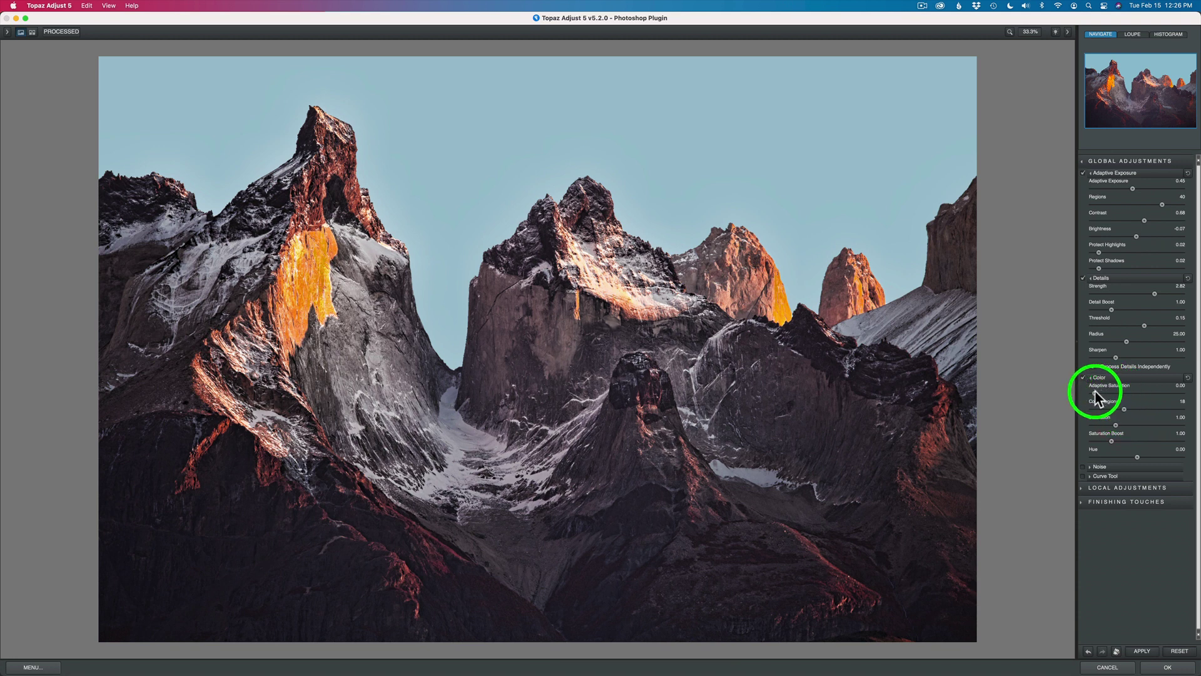
left_click_drag(1094, 391, 1105, 391)
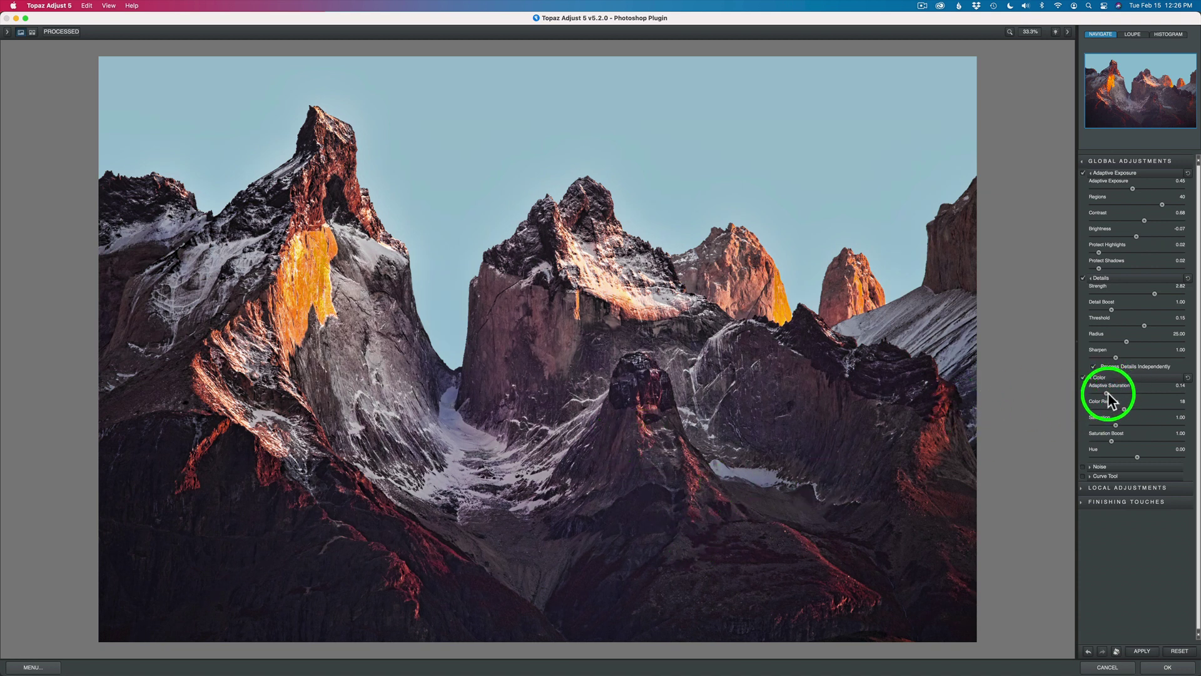
left_click_drag(1109, 392, 1195, 397)
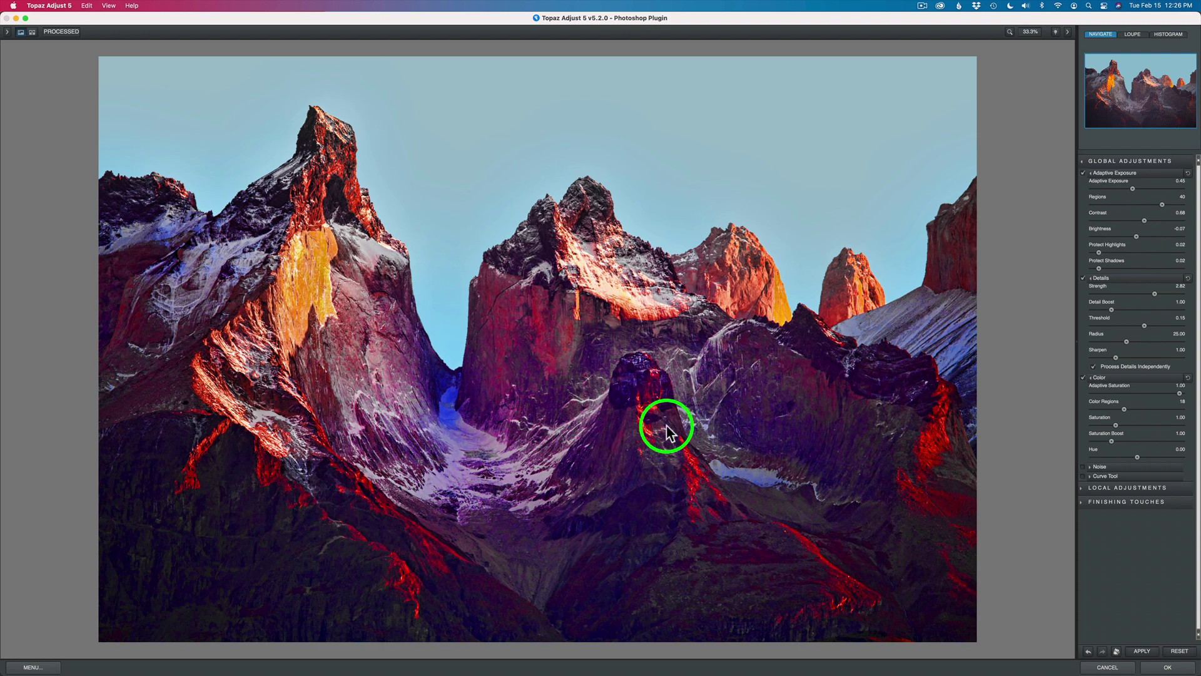
left_click_drag(1179, 394, 1111, 397)
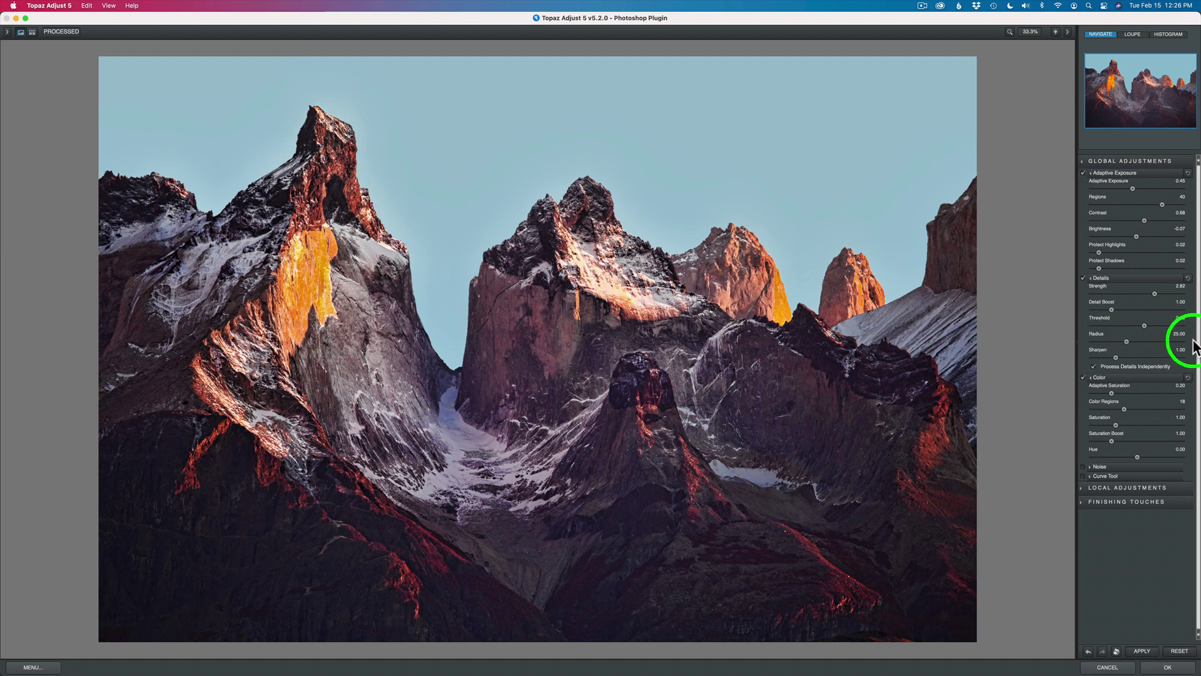
left_click(1132, 393)
left_click_drag(1130, 393, 1124, 392)
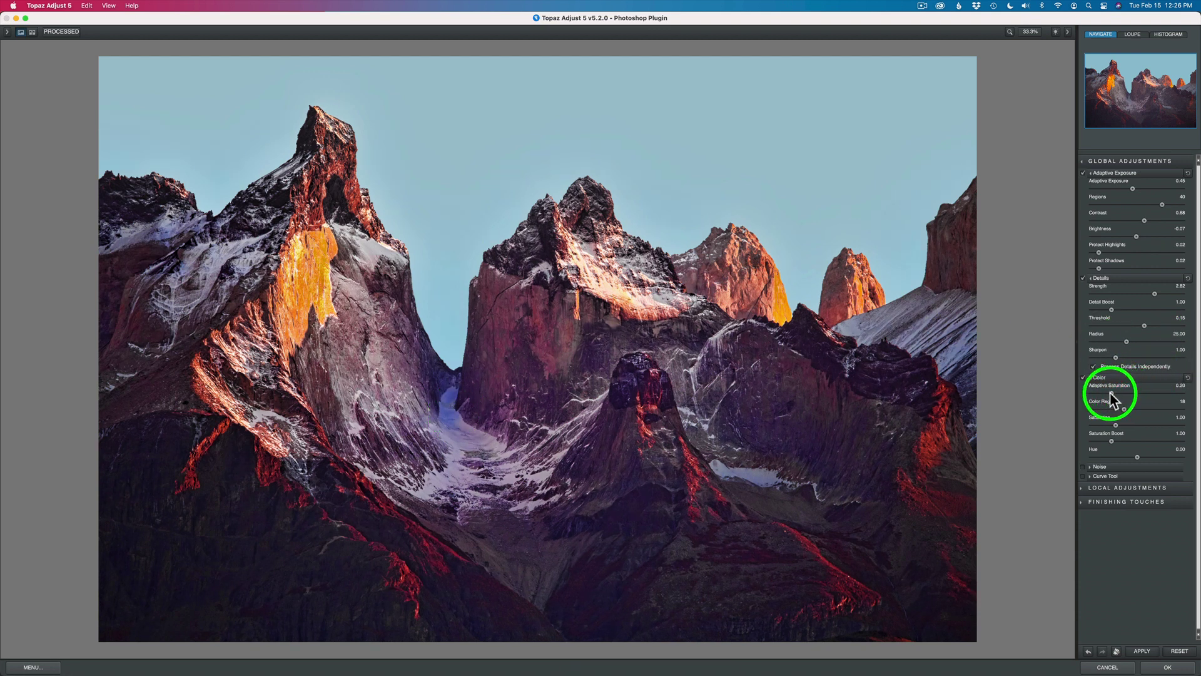
left_click(1110, 392)
left_click(1110, 393)
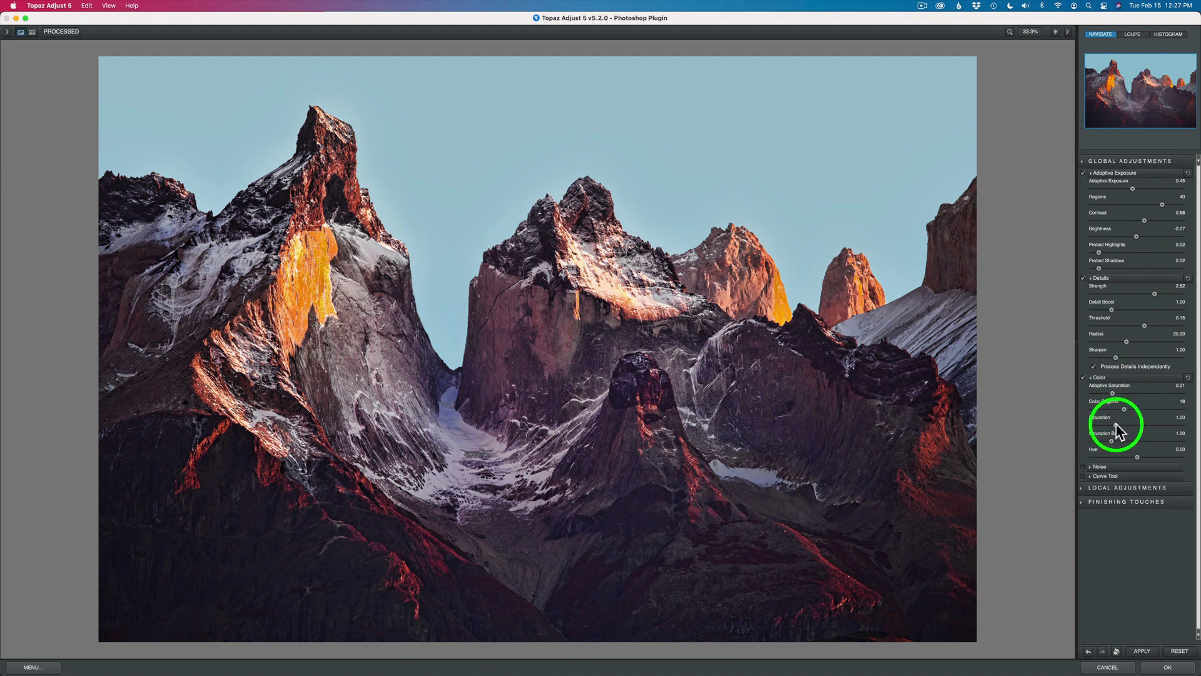
left_click_drag(1123, 417, 1148, 411)
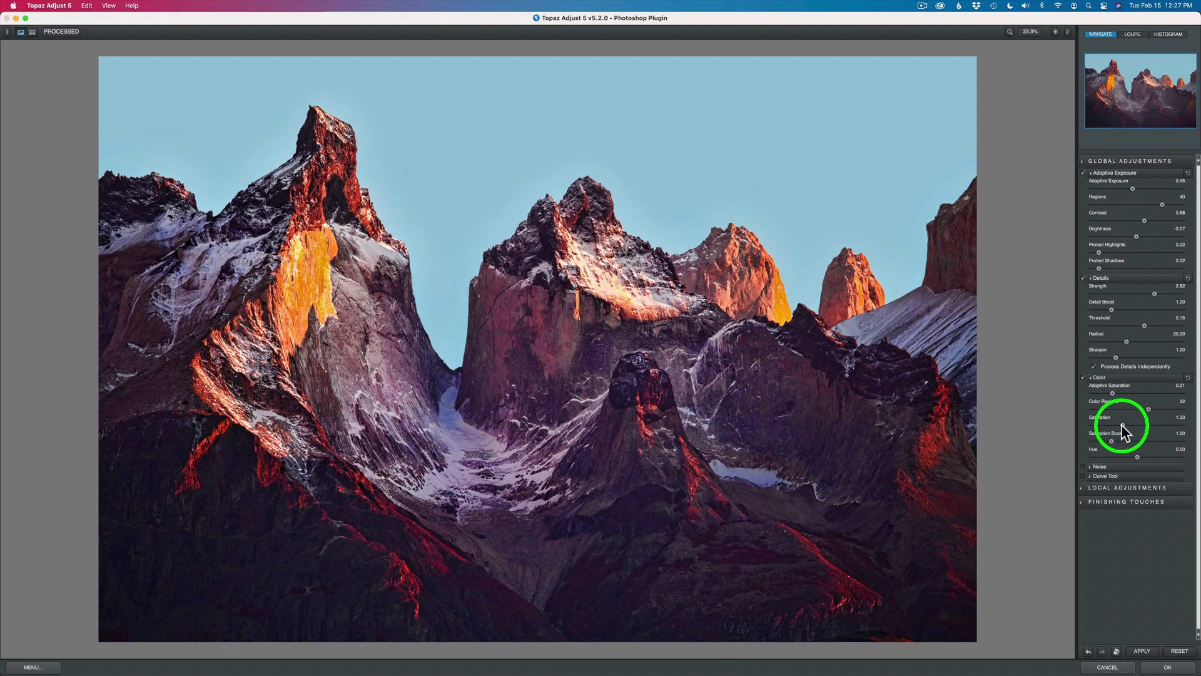
left_click_drag(1123, 426, 1121, 426)
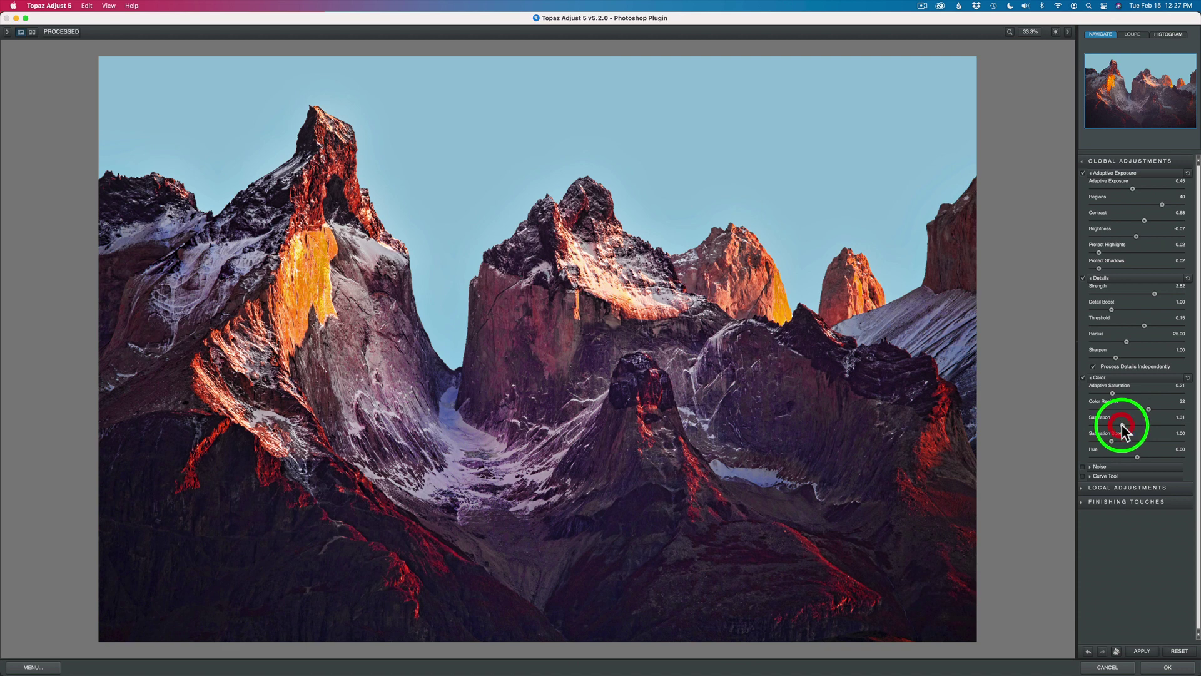
Step: Lower Color Saturation to 1.08 and Color Regions to 19, comparing with Color toggled off and on
left_click(1082, 377)
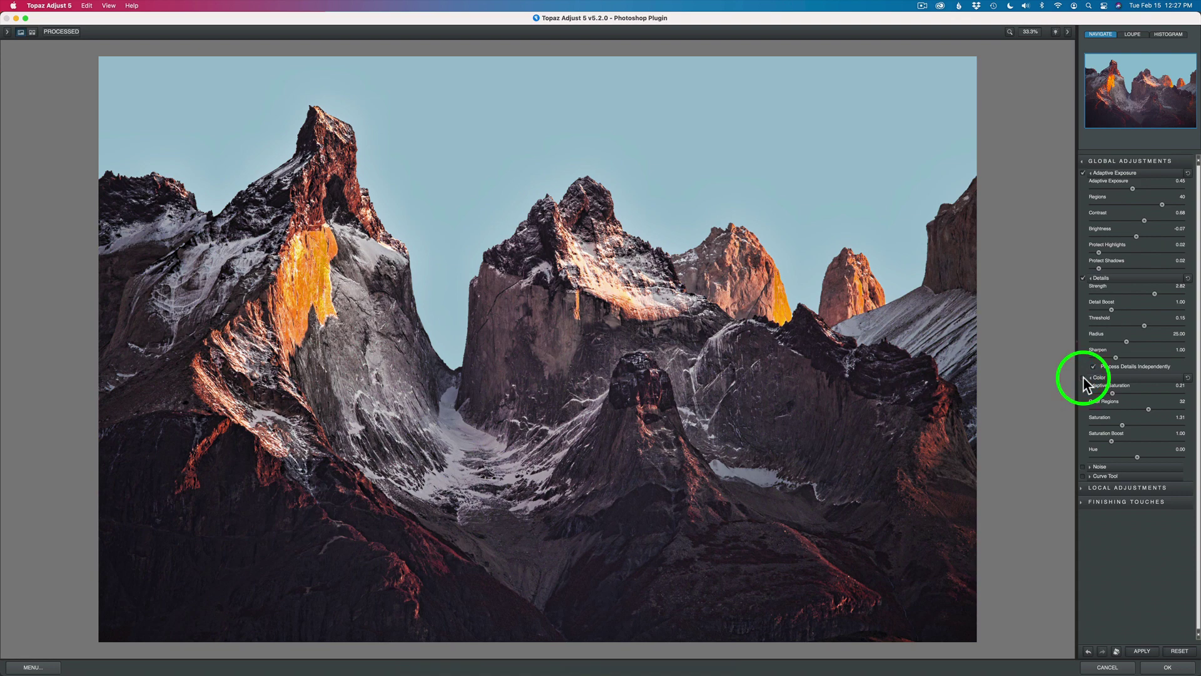
left_click(1083, 377)
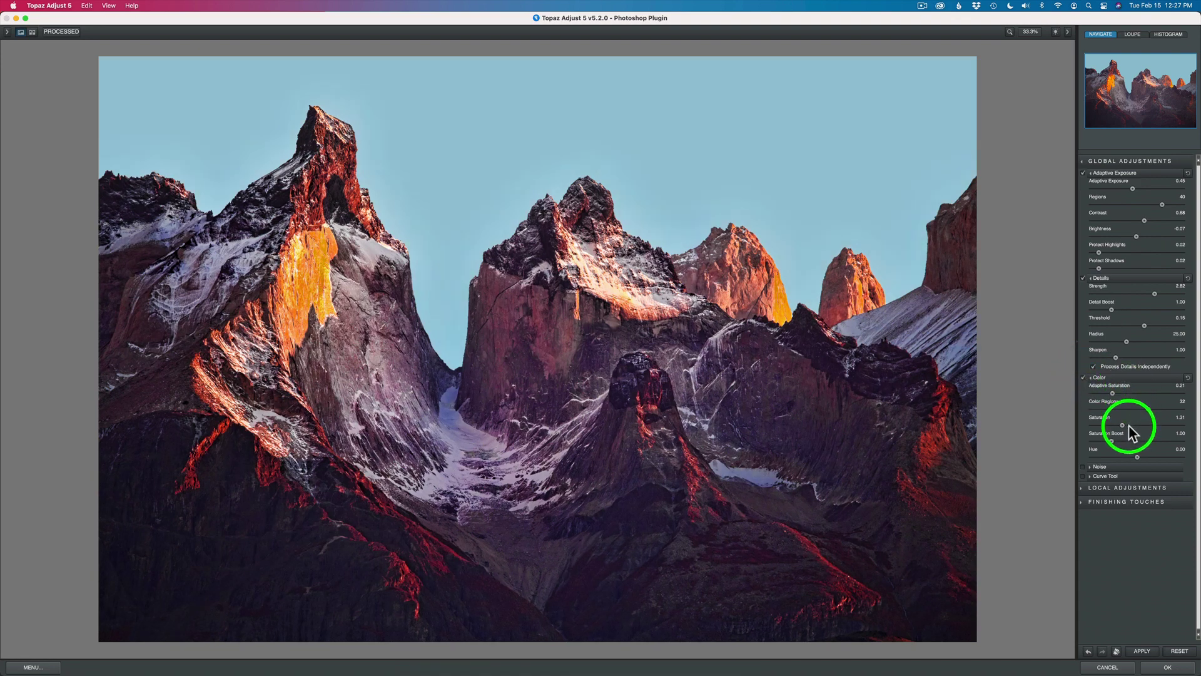
left_click_drag(1130, 427, 1123, 427)
left_click_drag(1147, 409, 1125, 410)
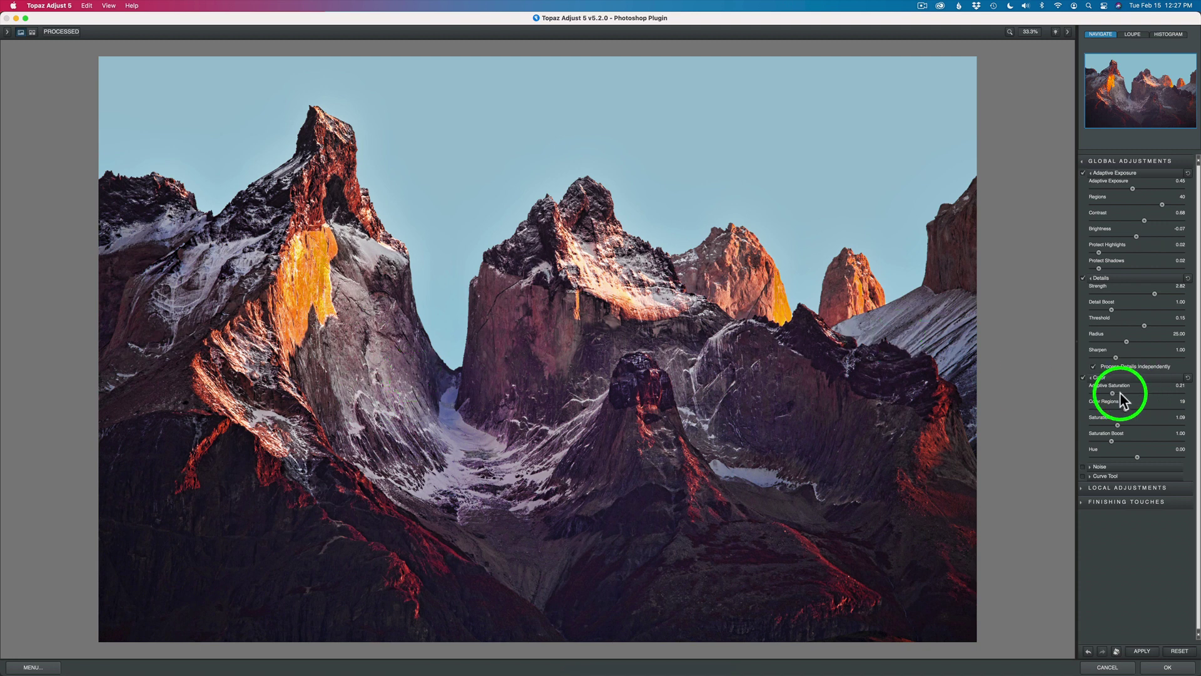
left_click(1083, 378)
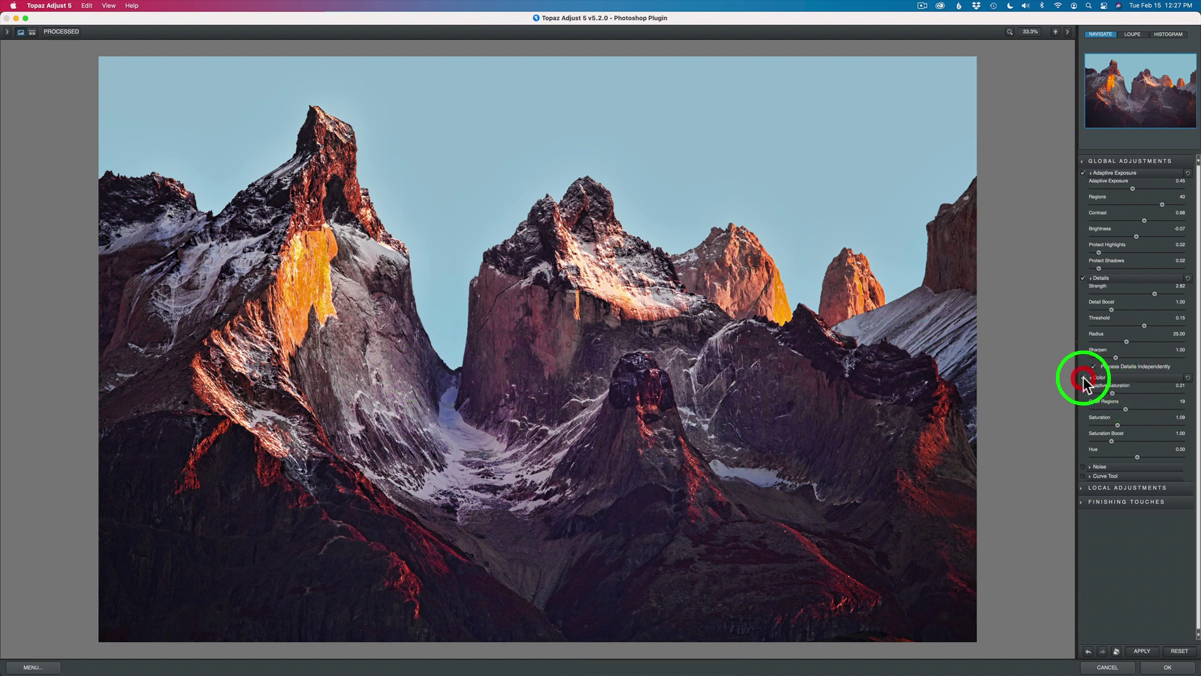
left_click(1083, 378)
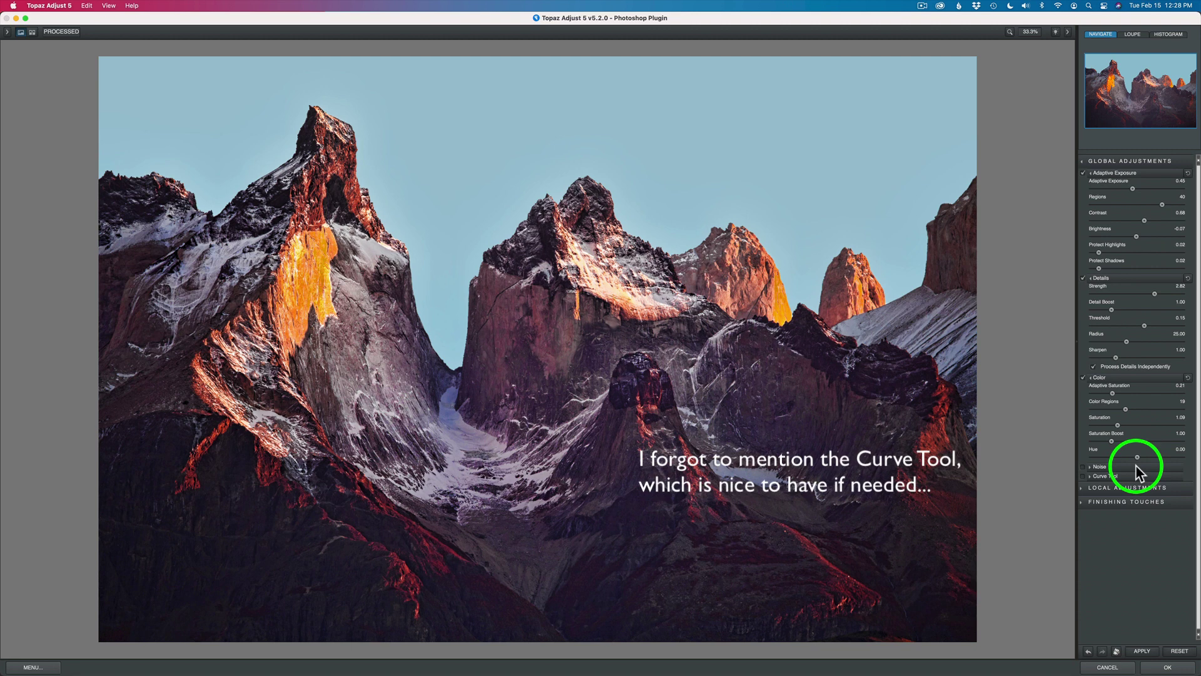
Step: Expand Local Adjustments to view the dodge and burn brush options, then collapse it
left_click(1081, 488)
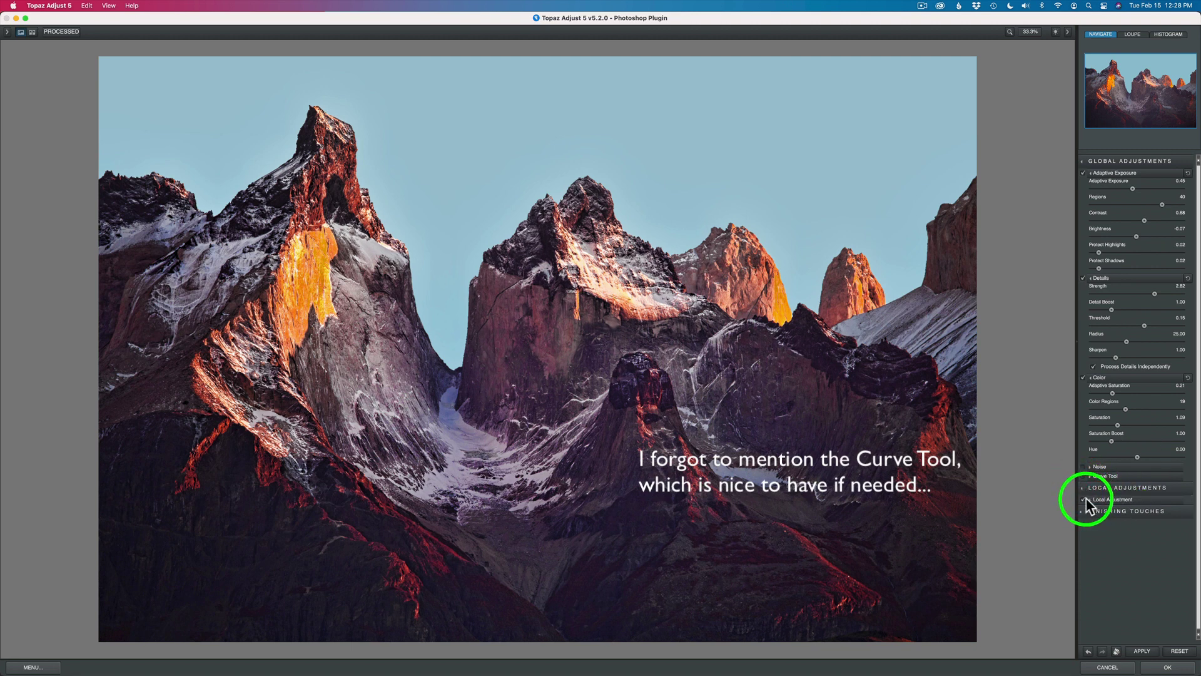
left_click(1089, 499)
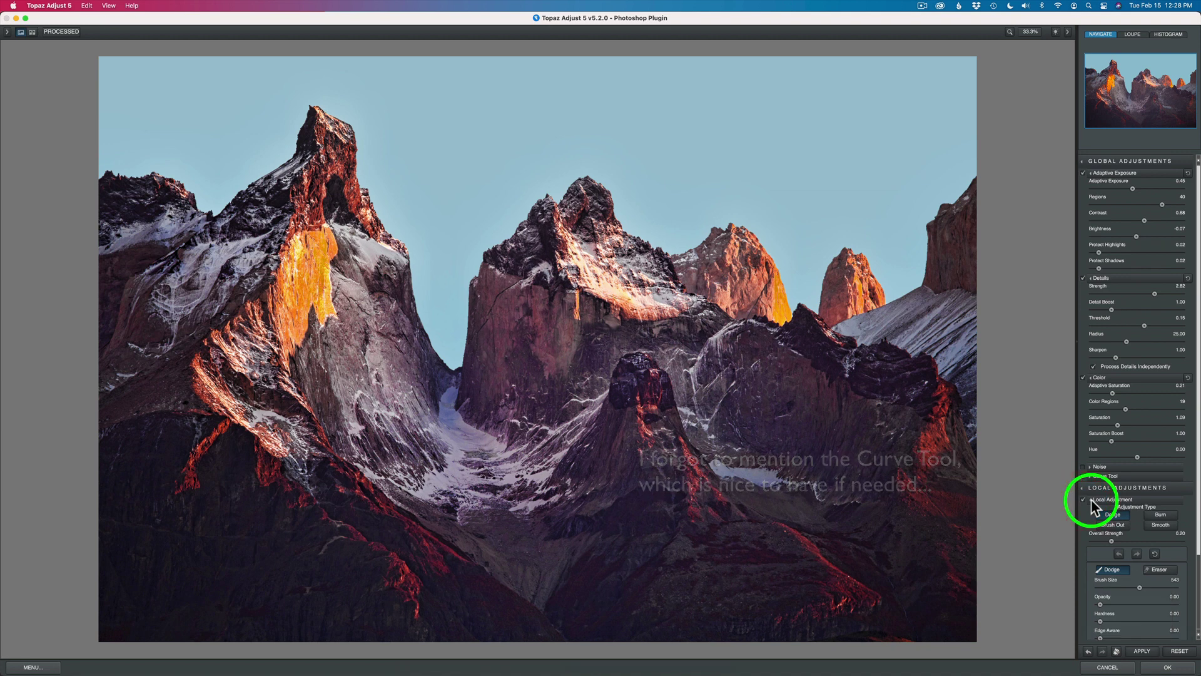
left_click(1087, 499)
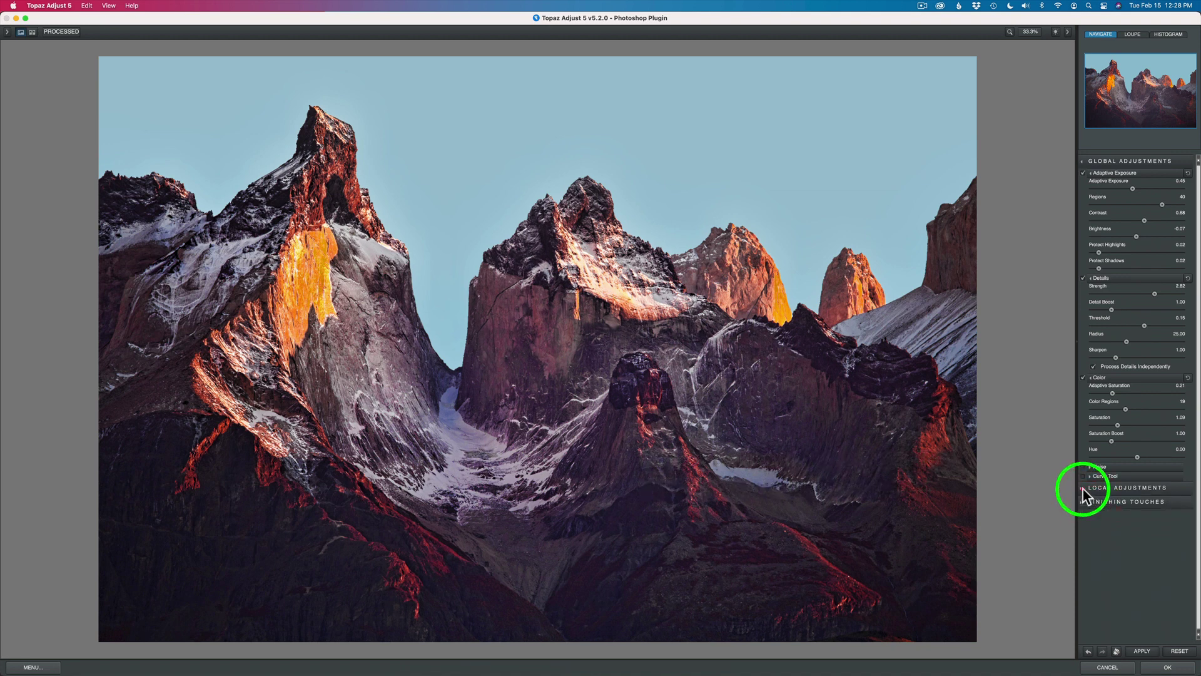
Step: Turn on the Transparency finishing touch, test Overall Transparency at 1.00, then return it to 0.00
left_click(1081, 503)
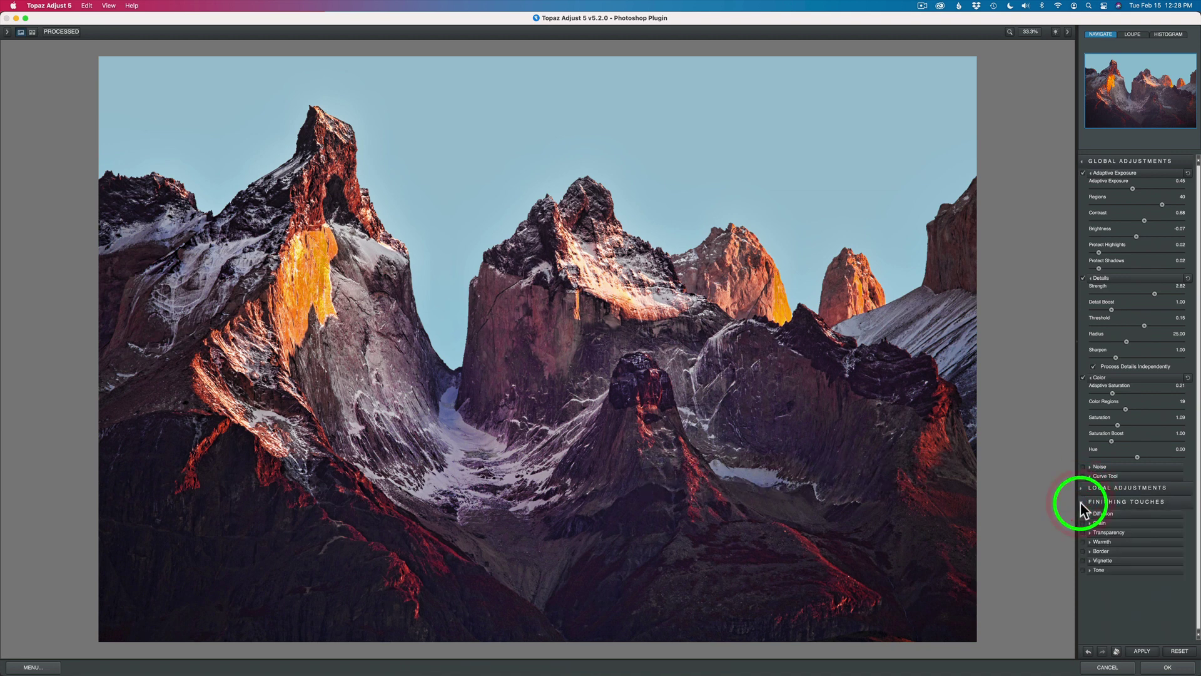
left_click(1090, 532)
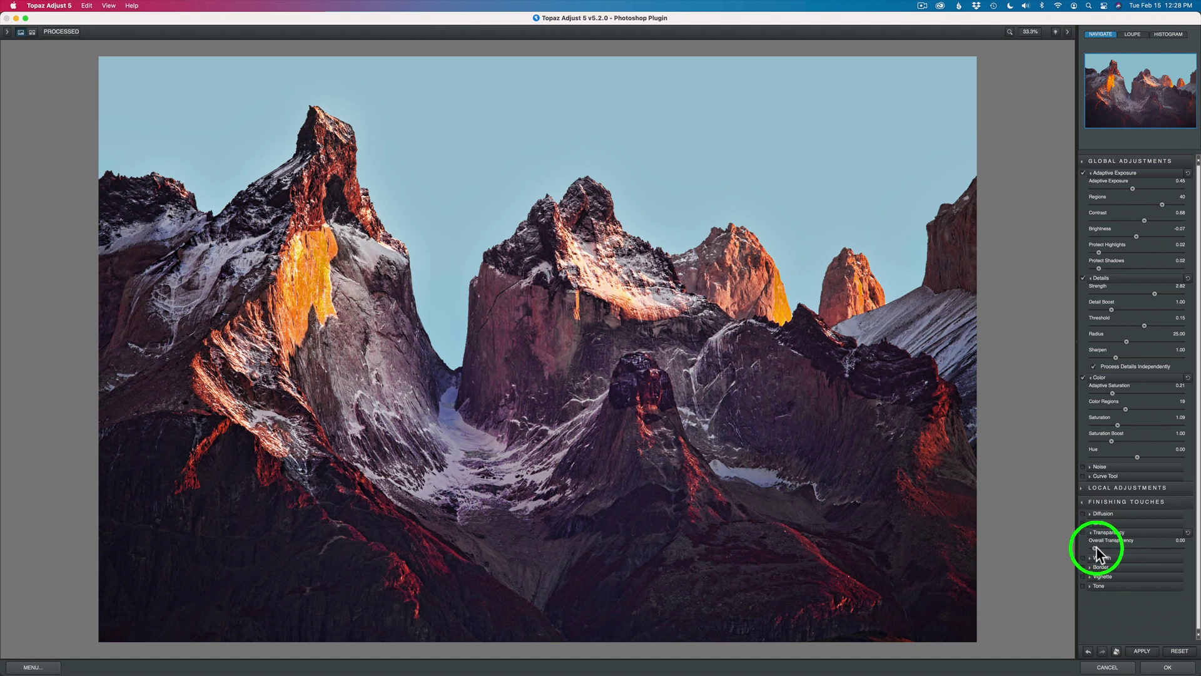
left_click_drag(1096, 548, 1184, 546)
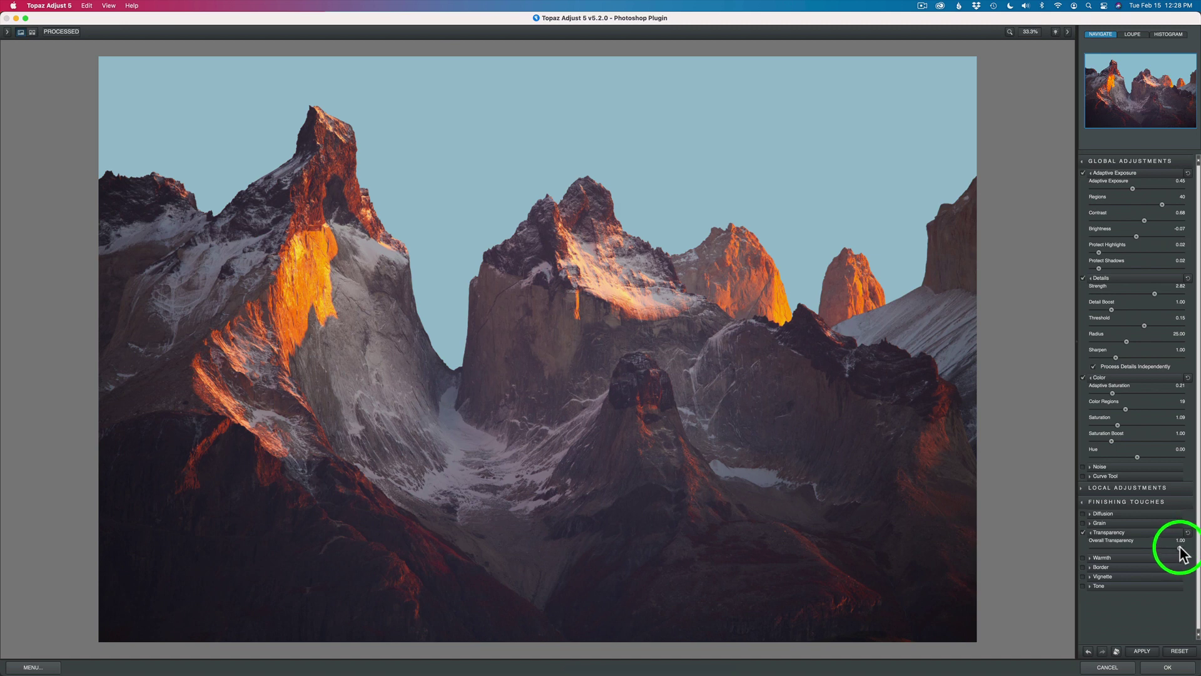
left_click_drag(1131, 548, 1081, 543)
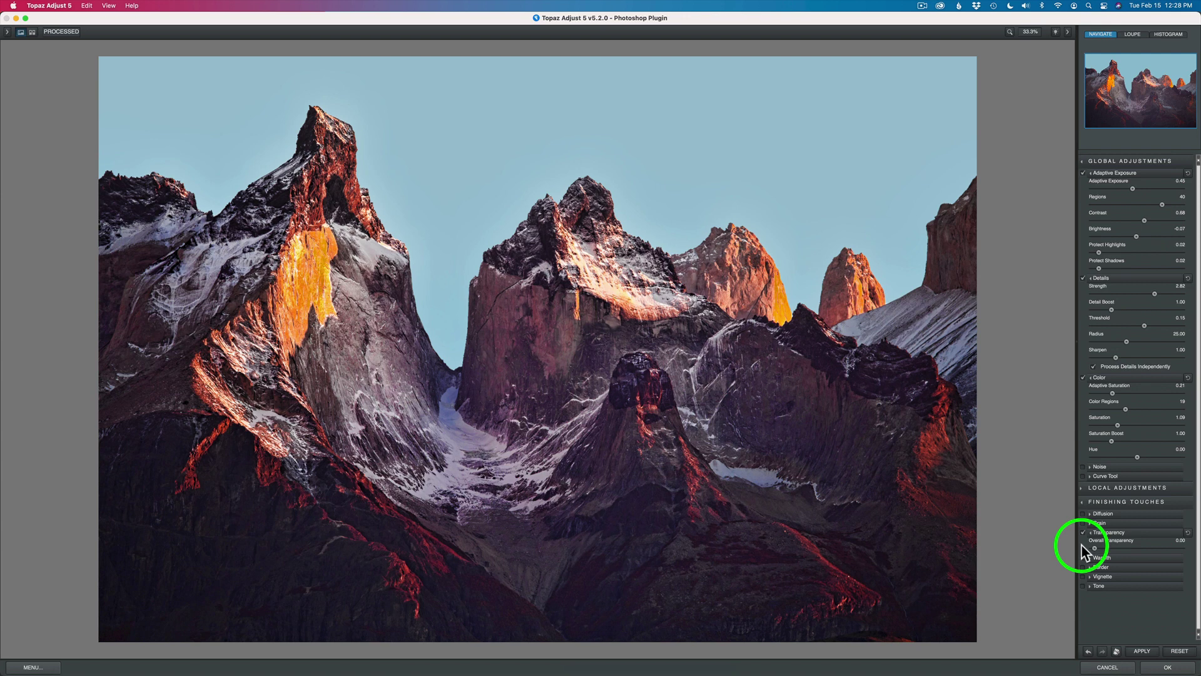
Step: Turn on the Warmth finishing touch and settle its slider at 0.10
left_click(1093, 558)
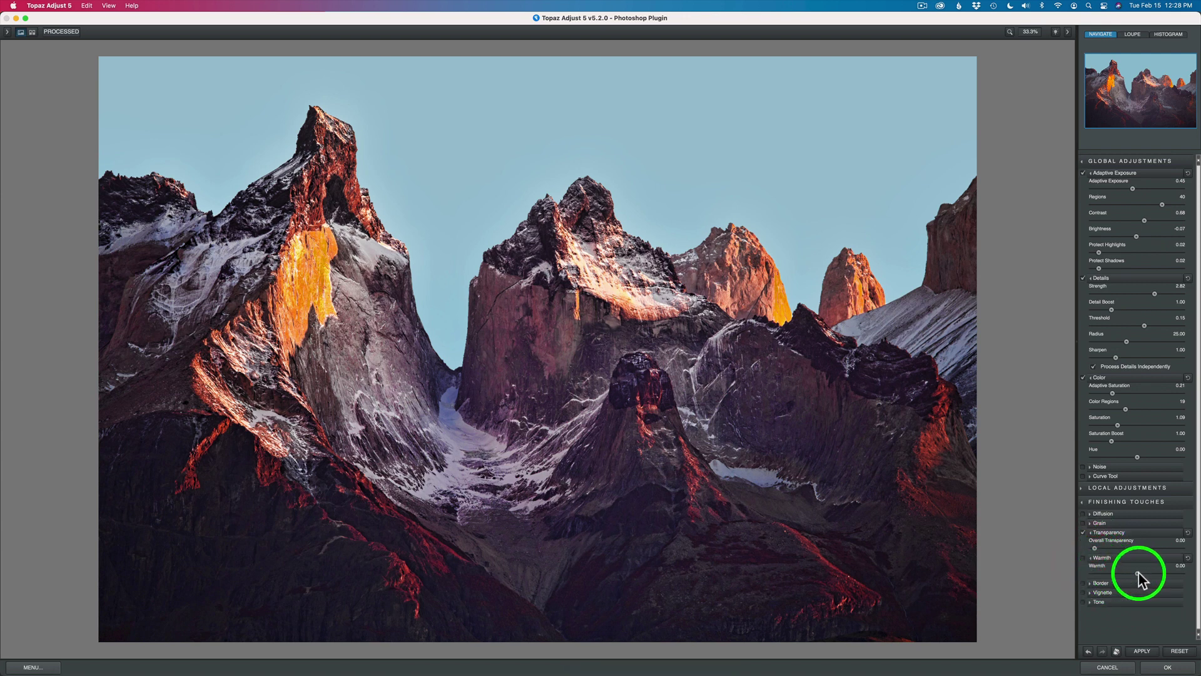
left_click_drag(1136, 571, 1140, 572)
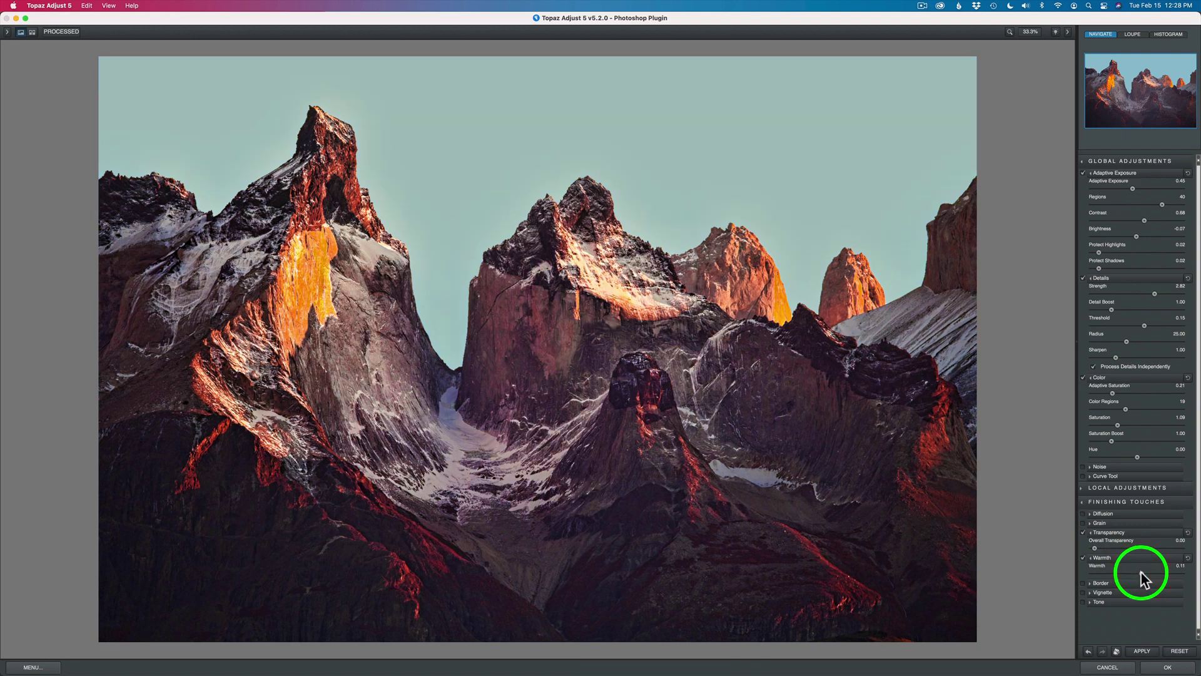
left_click_drag(1141, 572, 1131, 572)
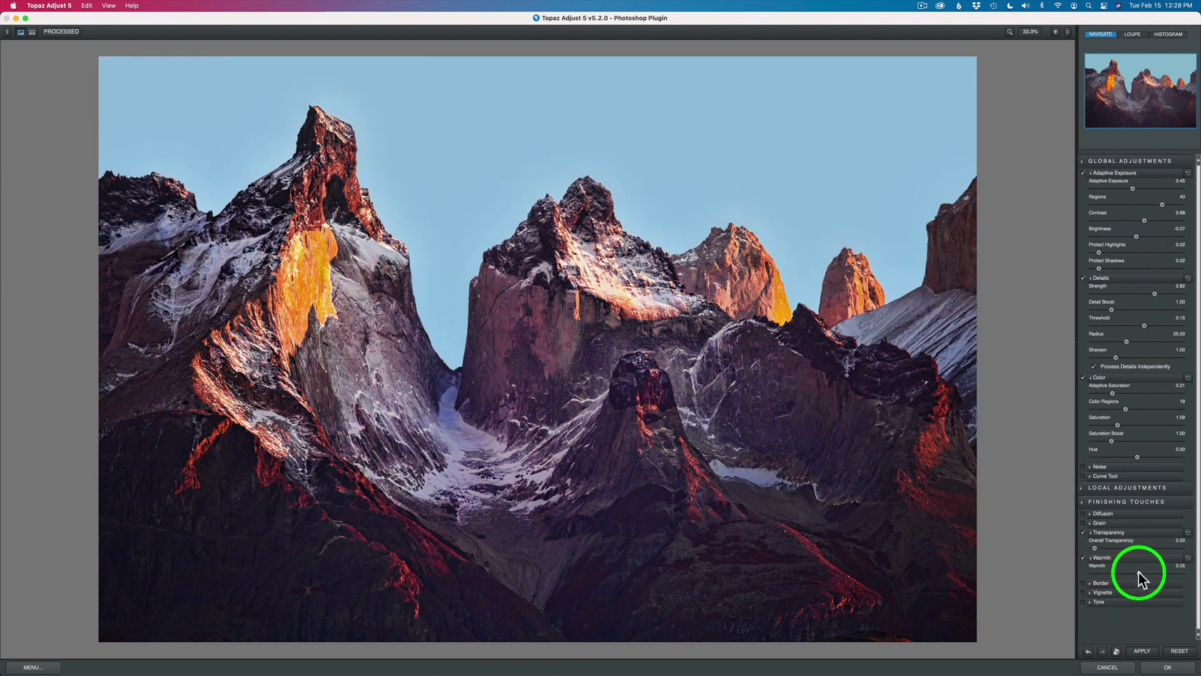
left_click(1141, 571)
left_click(1139, 572)
Step: Look over the Tone settings, compare against the original photo, and accept the adjustments with OK
left_click(1095, 602)
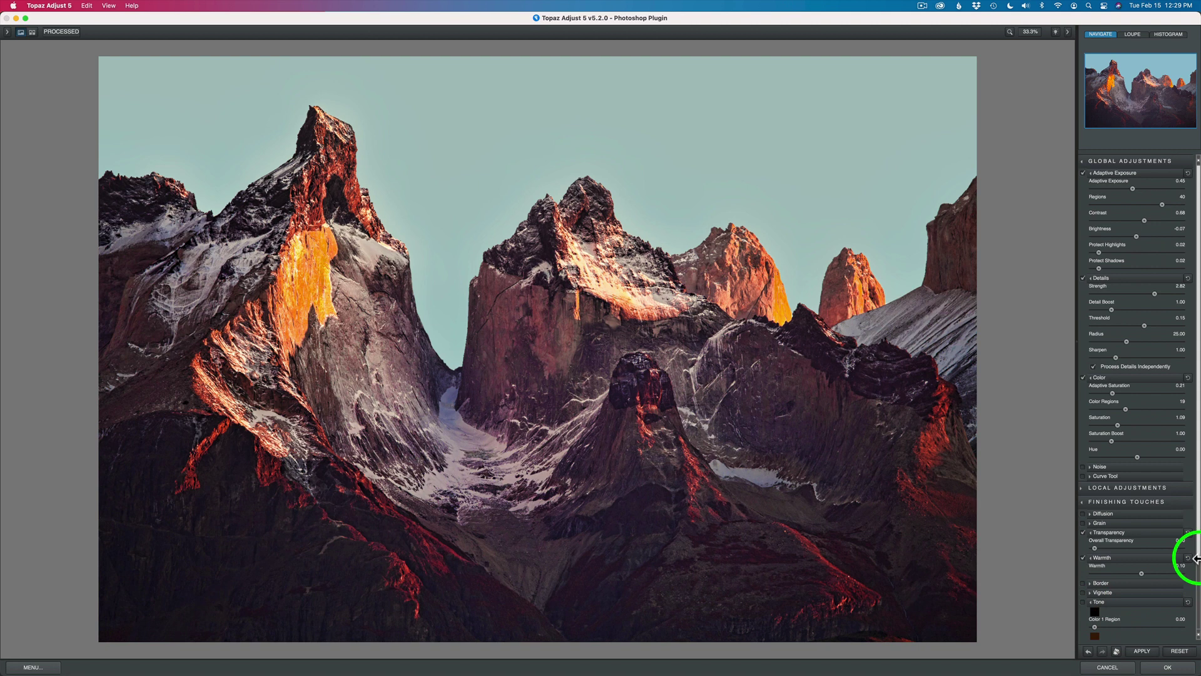
scroll(1193, 563, "down", 3)
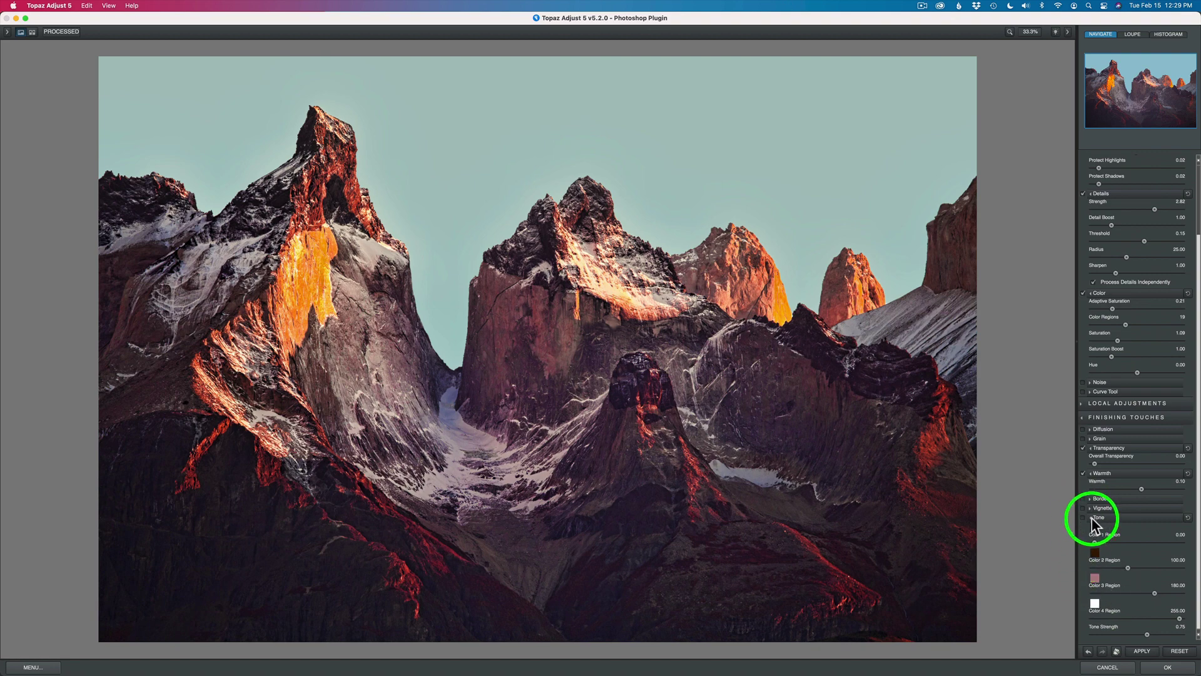
left_click(1091, 518)
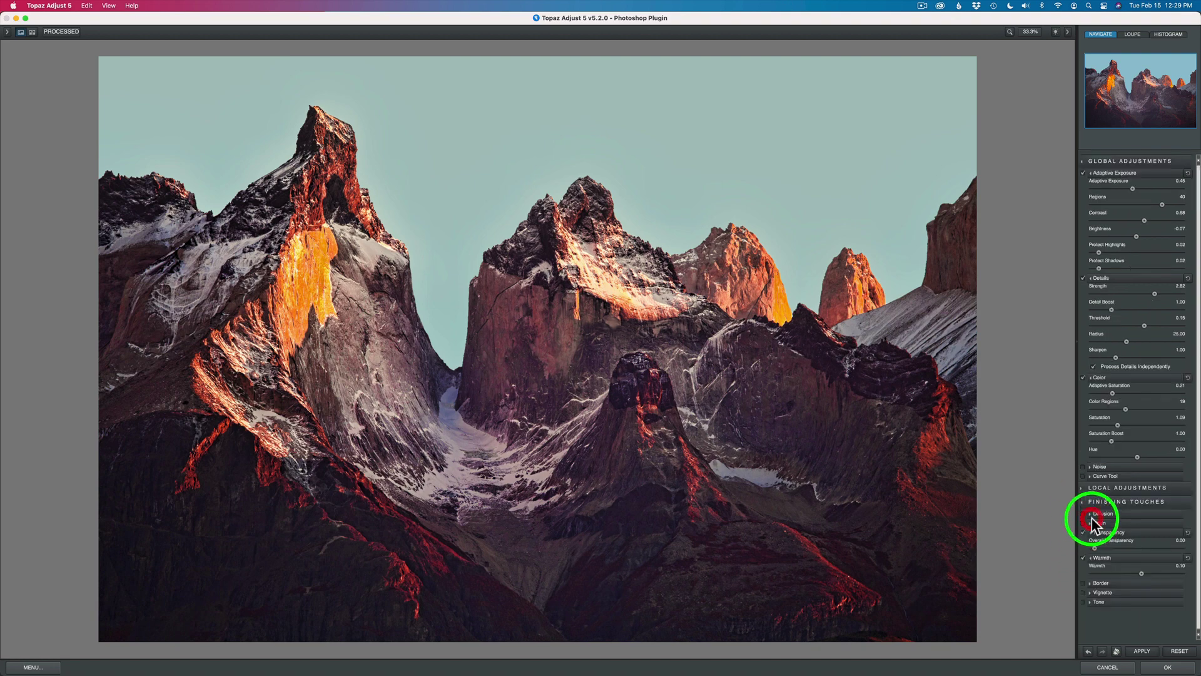
left_click(1017, 299)
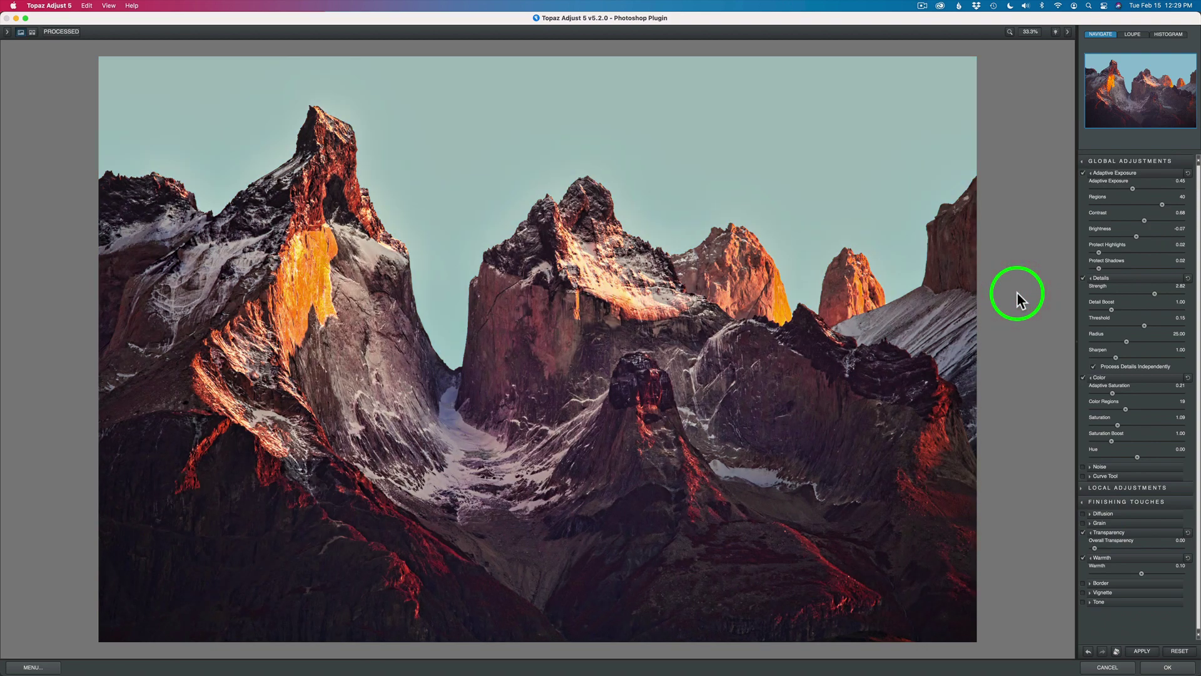
left_click(1168, 667)
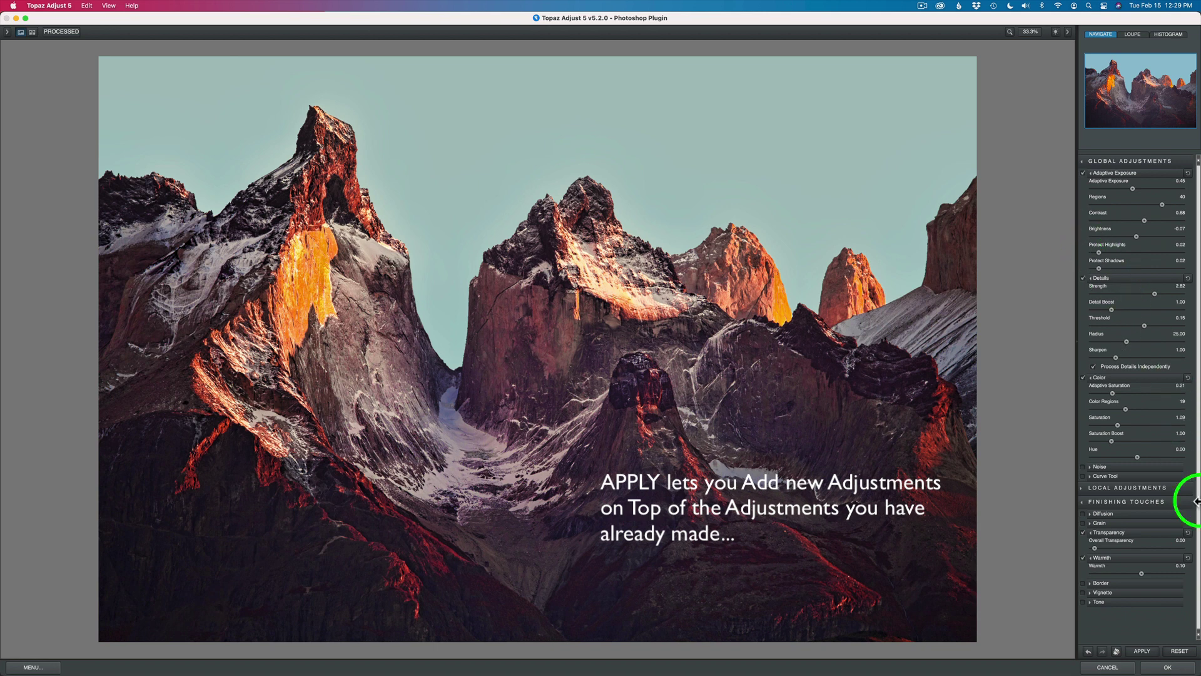
left_click(1170, 667)
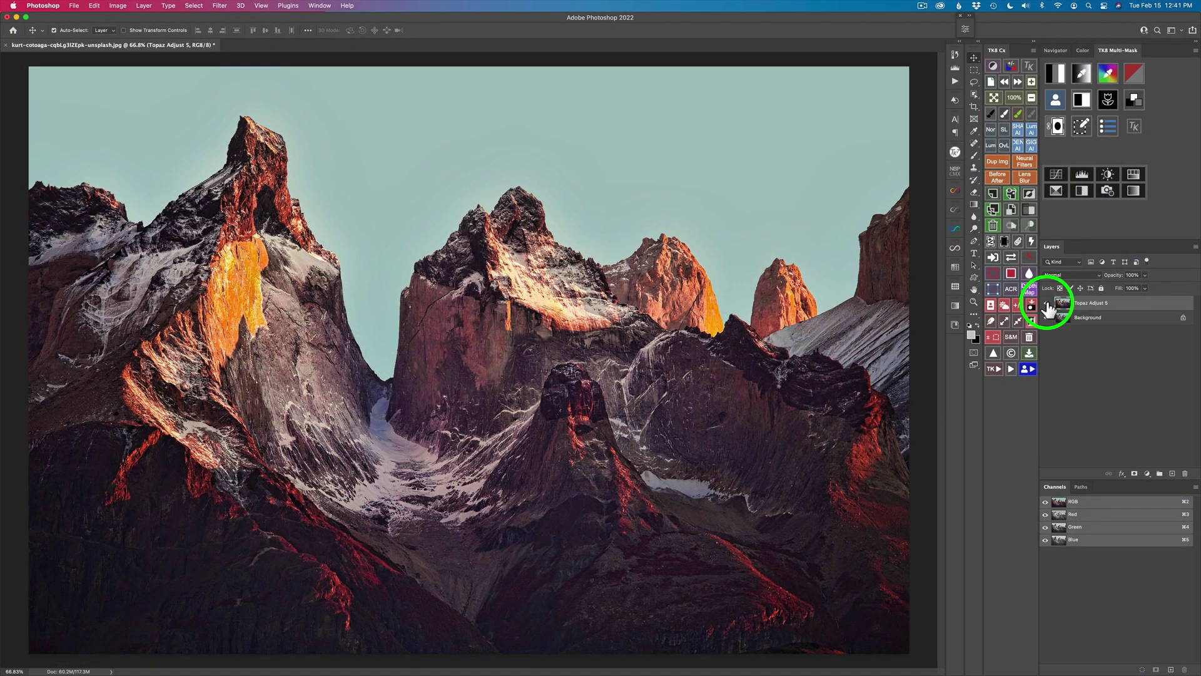
left_click(1046, 303)
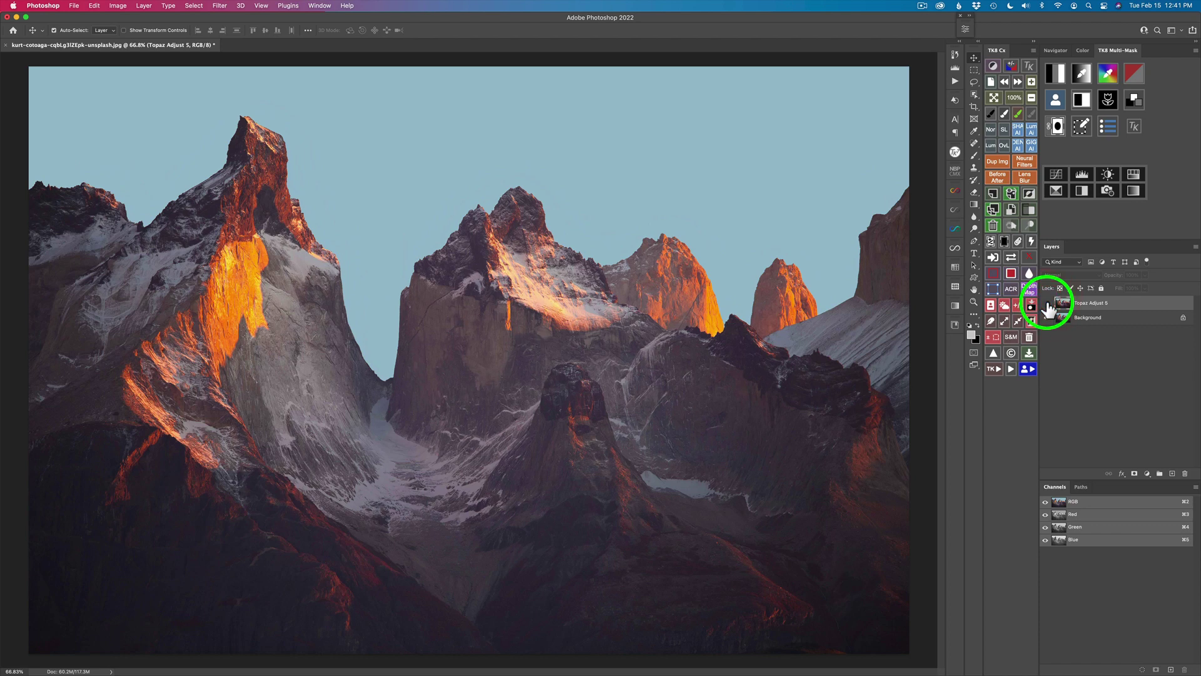
left_click(1046, 303)
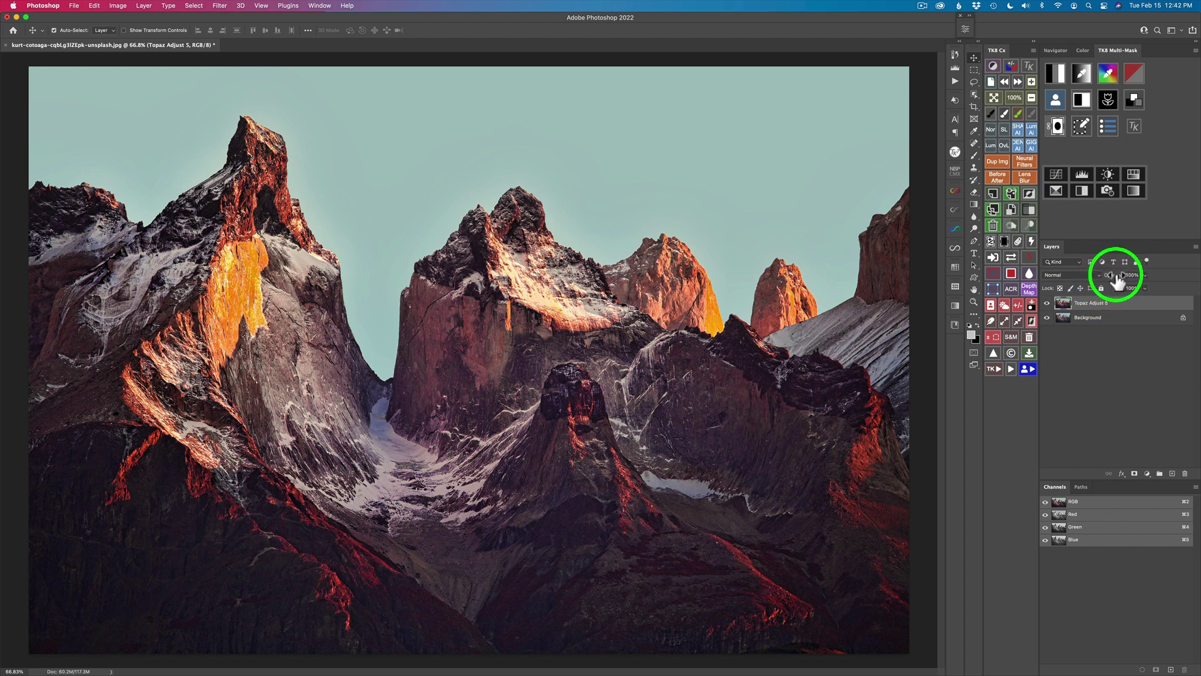
Step: Lower the Topaz Adjust 5 layer's opacity to 78%, toggling its visibility to compare
mouse_move(1117, 283)
left_mouse_down()
mouse_move(1097, 283)
mouse_move(1108, 281)
left_mouse_up()
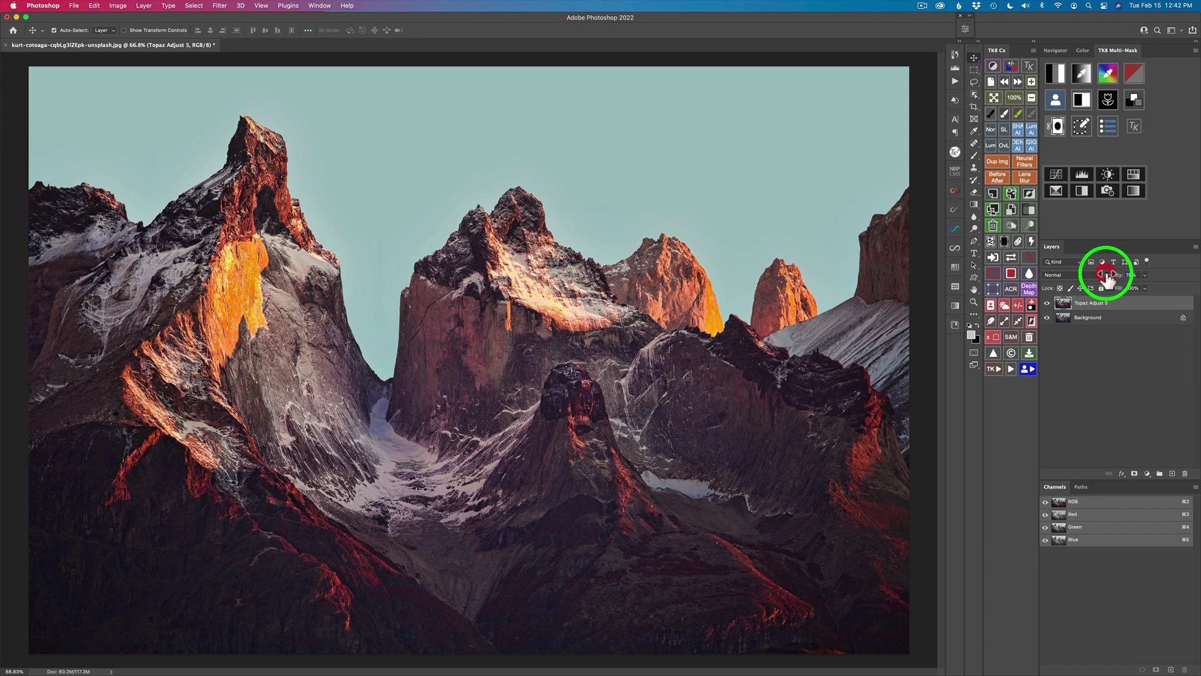
left_click(1046, 303)
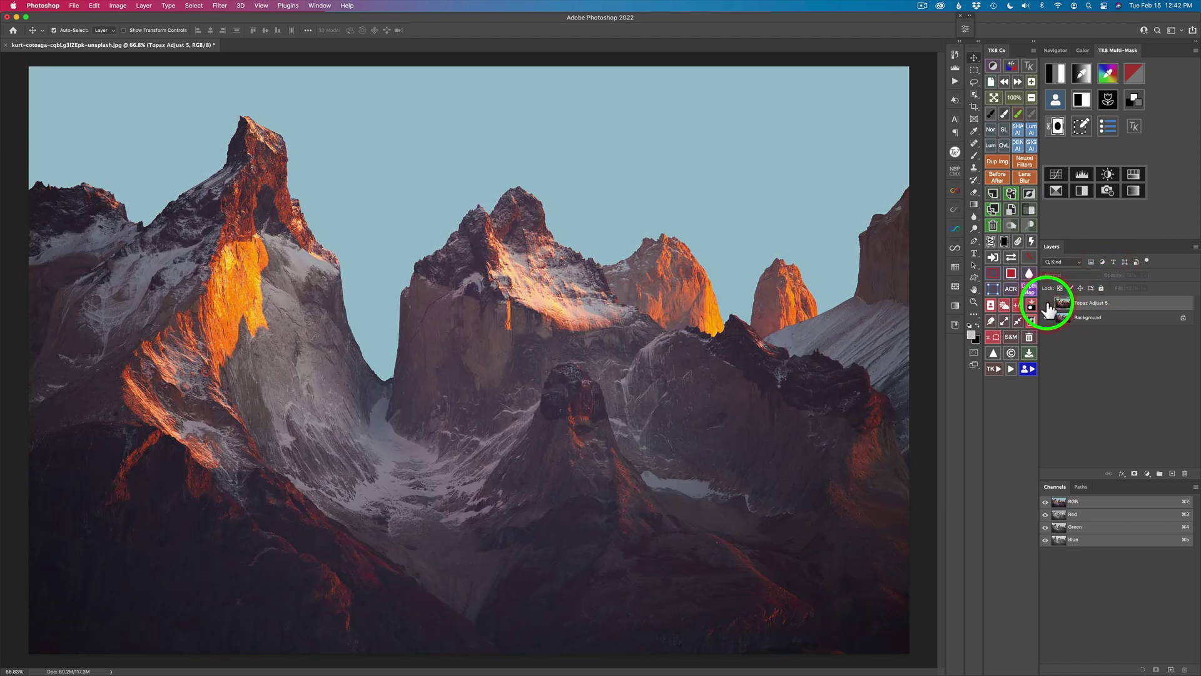
left_click(1047, 303)
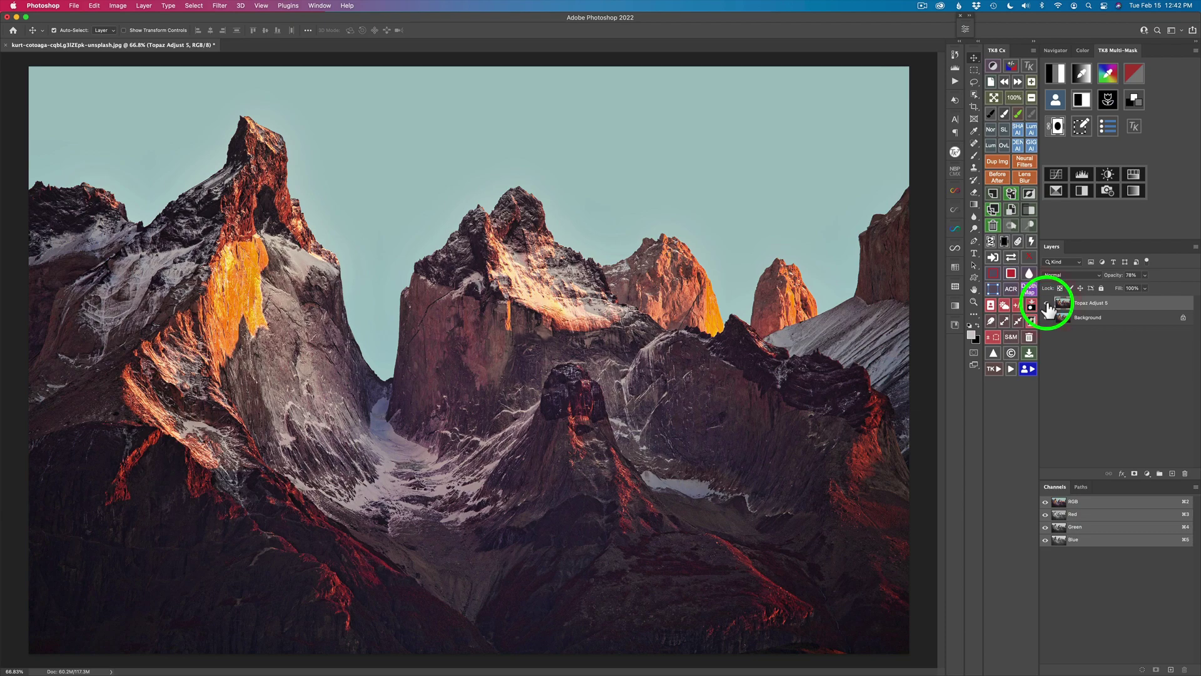